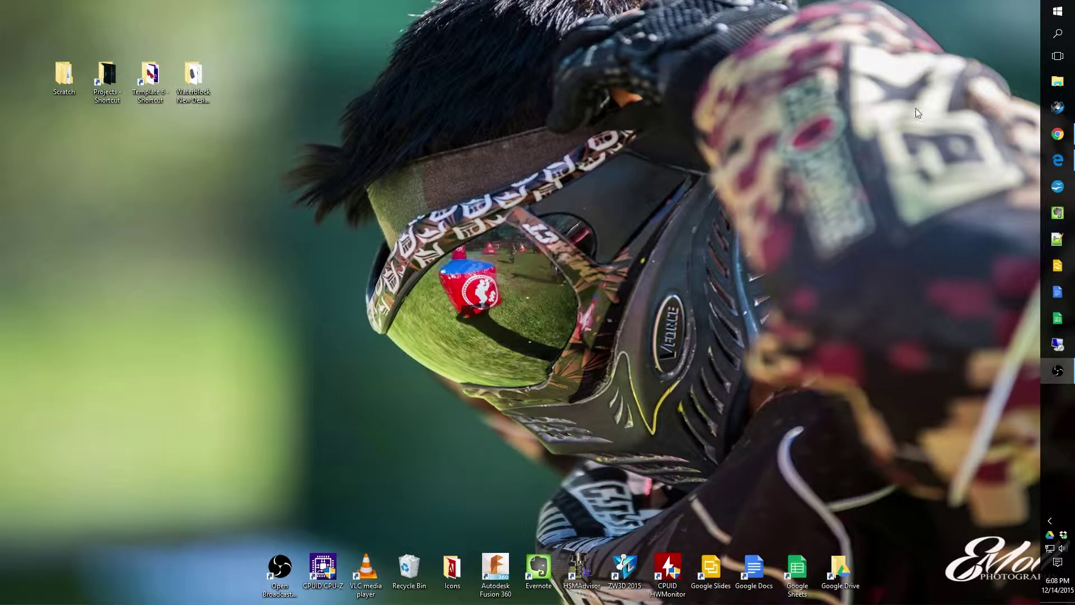
In Chrome, highlight the Mighty Viper VMC 500P's 26" X 14" table size
{"action": "left_click", "coordinate": [1045, 135]}
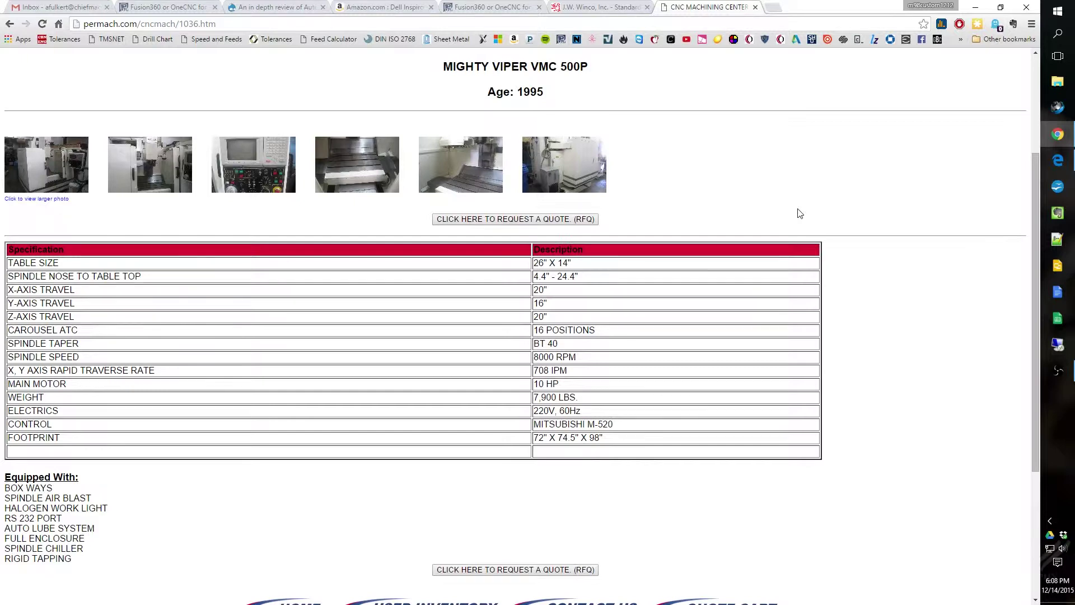
{"action": "left_click_drag", "start_coordinate": [591, 263], "coordinate": [534, 264]}
Launch Fusion 360 via a Start search for 'fusion' and show the origin planes and axes
{"action": "left_click", "coordinate": [848, 192]}
{"action": "left_click", "coordinate": [1057, 12]}
{"action": "type", "text": "fusion"}
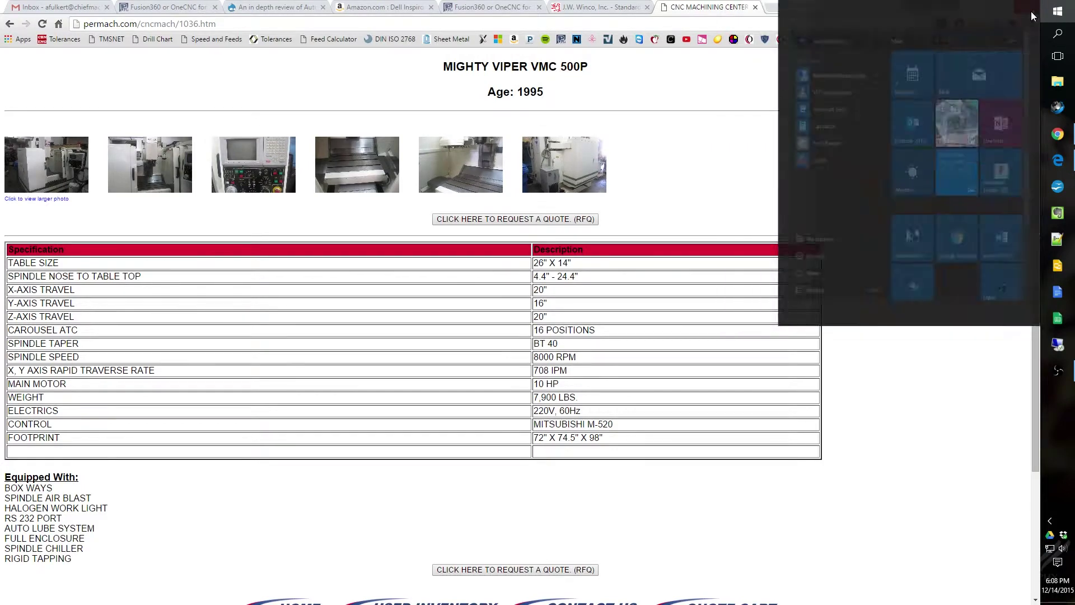
{"action": "key", "text": "Return"}
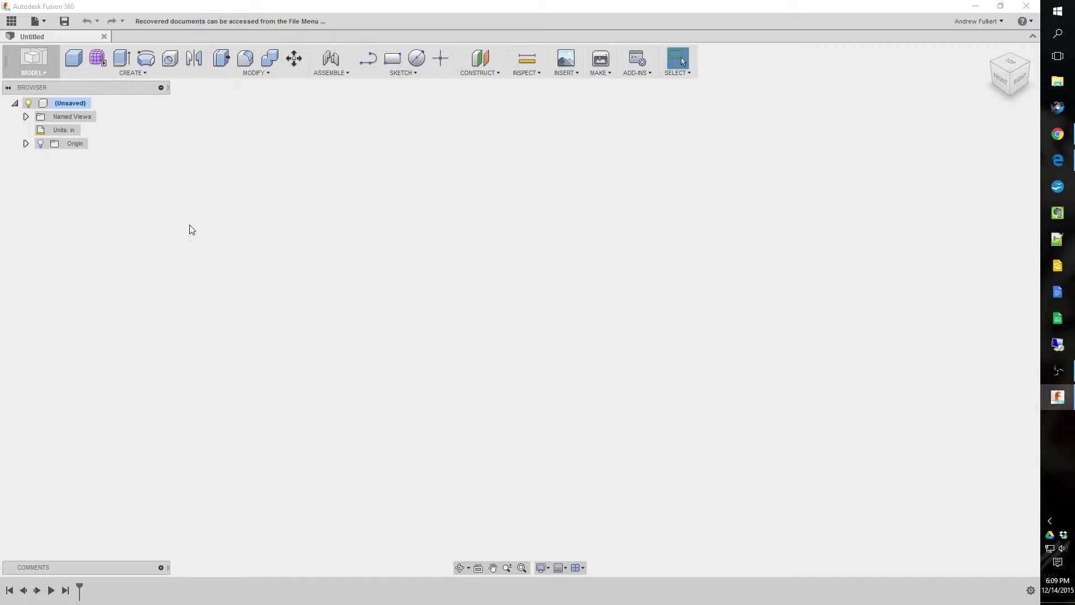
{"action": "left_click", "coordinate": [40, 144]}
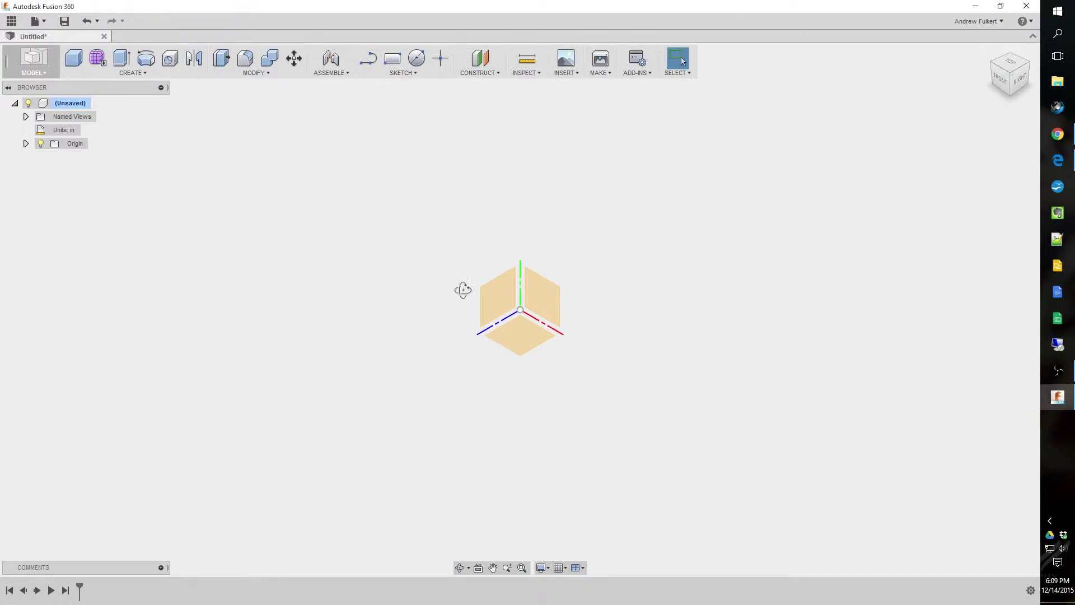
Sketch a center rectangle on an origin plane, starting at the origin
{"action": "middle_click_drag", "start_coordinate": [463, 290], "coordinate": [518, 208], "text": "shift"}
{"action": "left_click", "coordinate": [409, 73]}
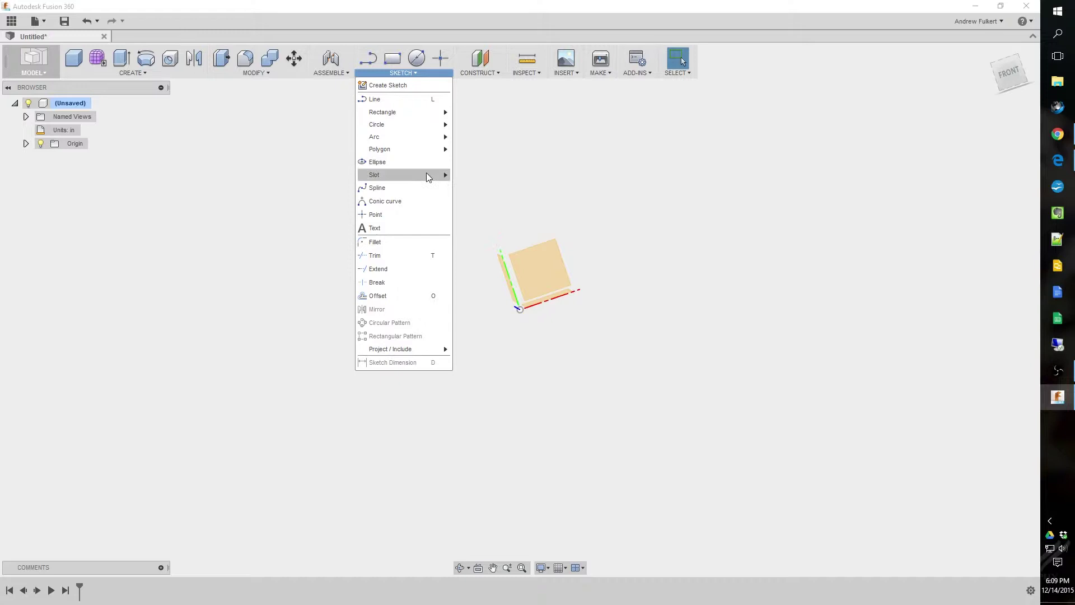
{"action": "mouse_move", "coordinate": [416, 114]}
{"action": "left_click", "coordinate": [482, 139]}
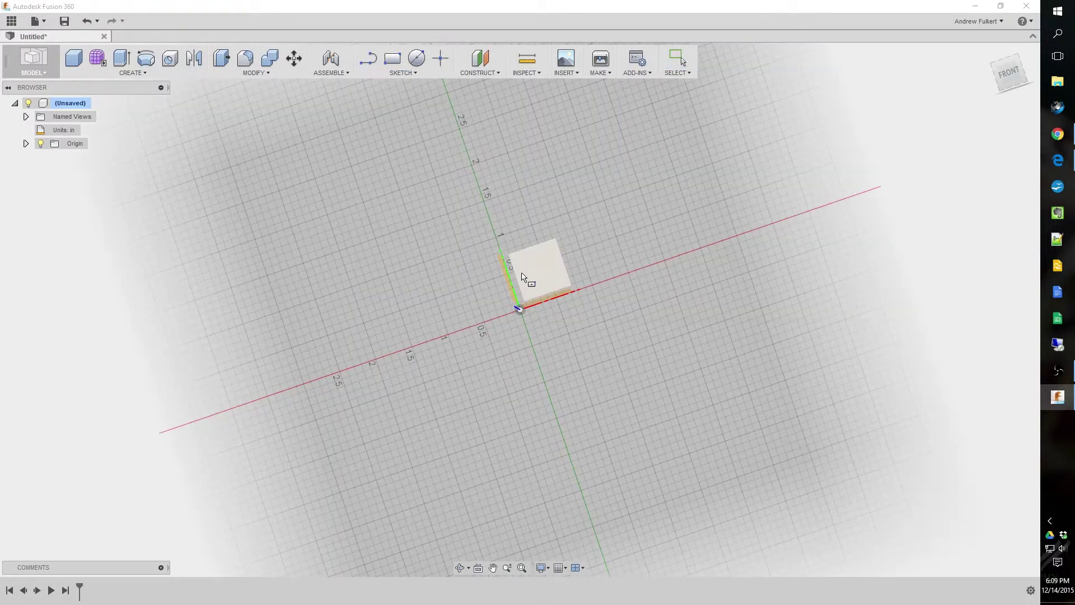
{"action": "left_click", "coordinate": [542, 280]}
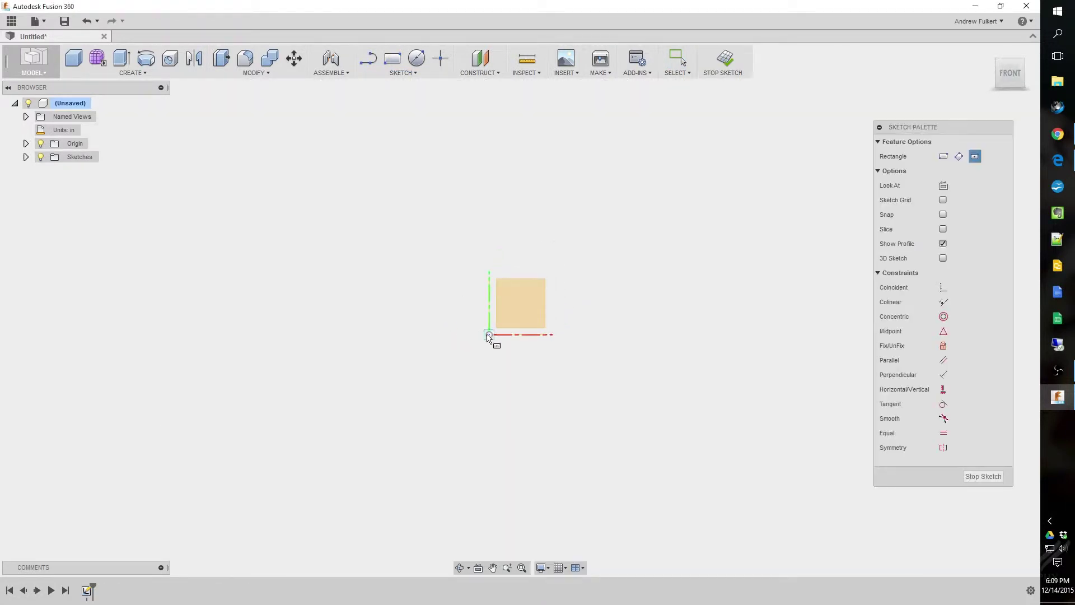
{"action": "left_click", "coordinate": [488, 334]}
{"action": "left_click", "coordinate": [275, 186]}
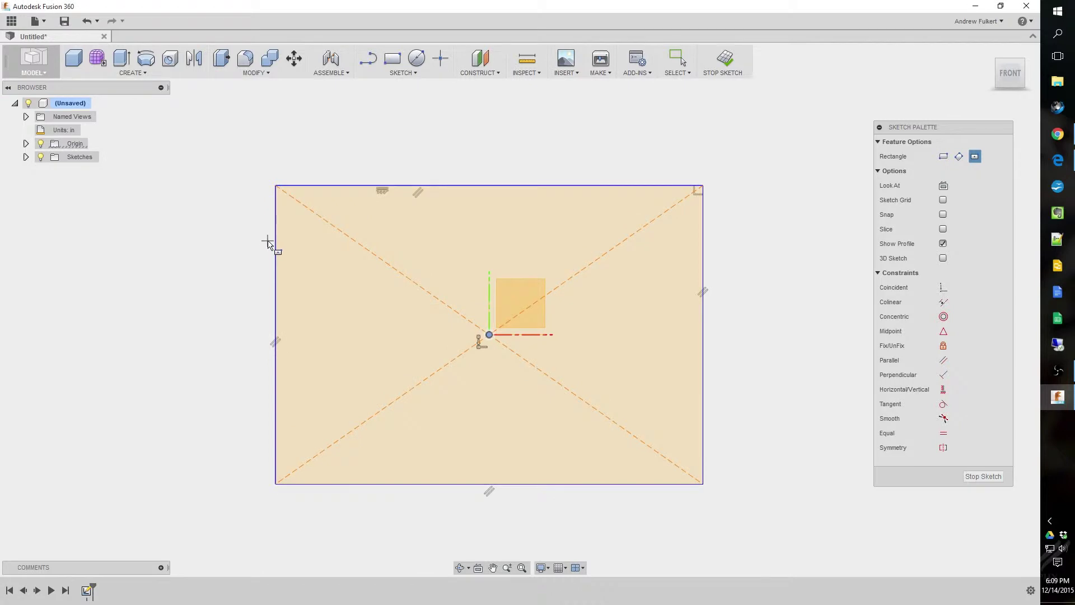
{"action": "key", "text": "Escape"}
Dimension the rectangle 14 in tall and 26 in wide
{"action": "left_click", "coordinate": [276, 267]}
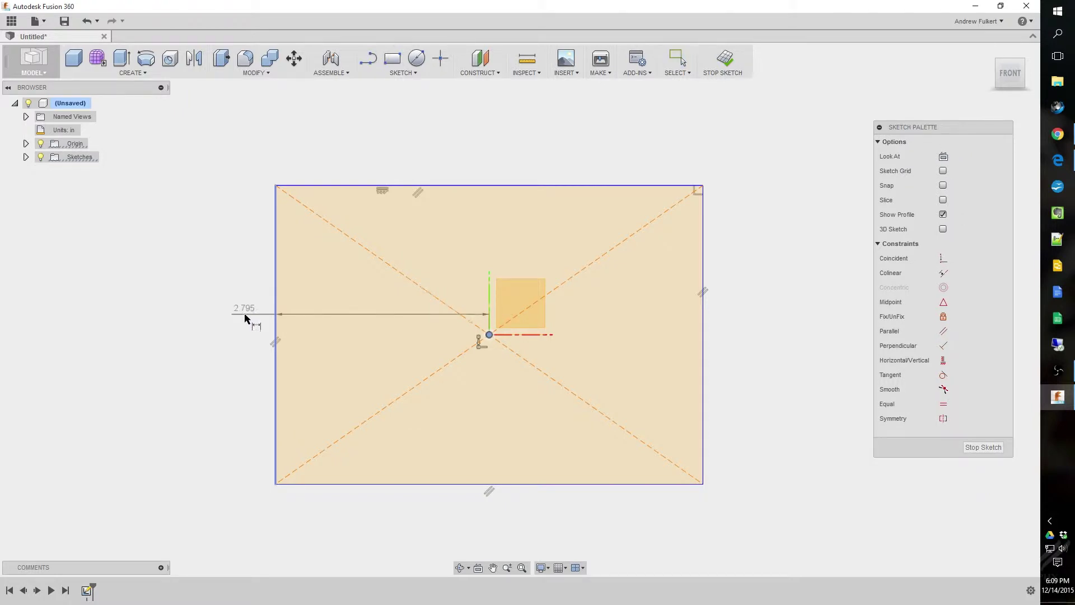
{"action": "key", "text": "d"}
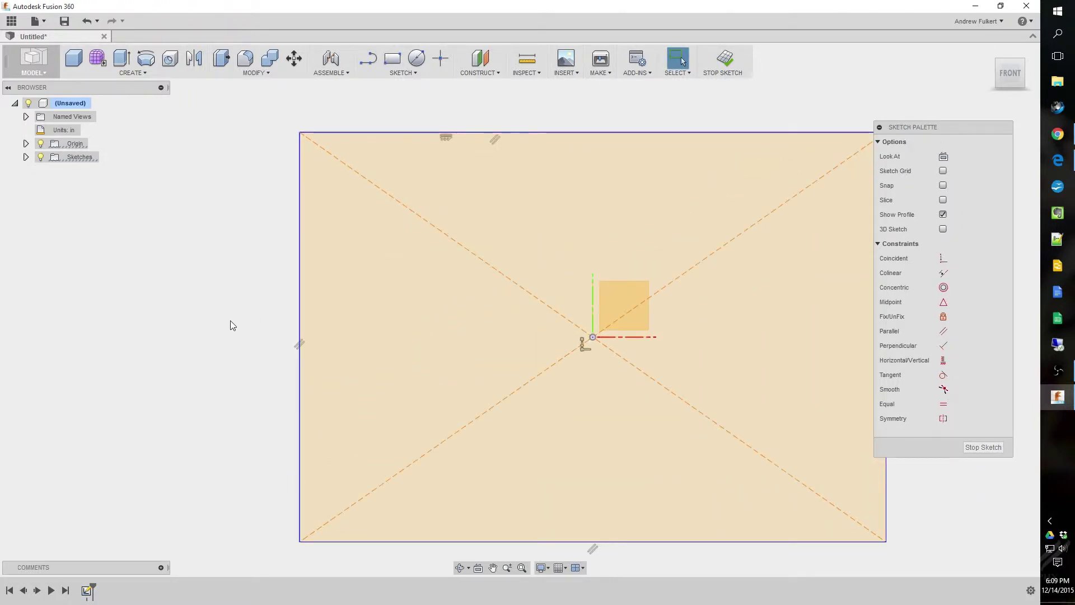
{"action": "left_click", "coordinate": [286, 343]}
{"action": "left_click", "coordinate": [244, 337]}
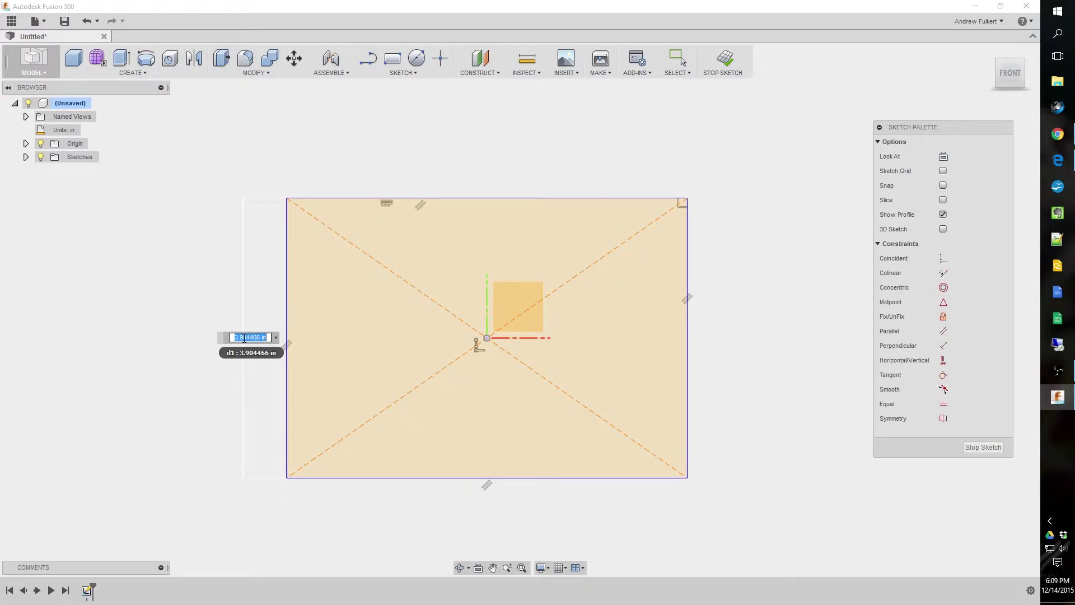
{"action": "type", "text": "14"}
{"action": "key", "text": "Return"}
{"action": "scroll", "coordinate": [336, 252], "scroll_direction": "down", "scroll_amount": 3}
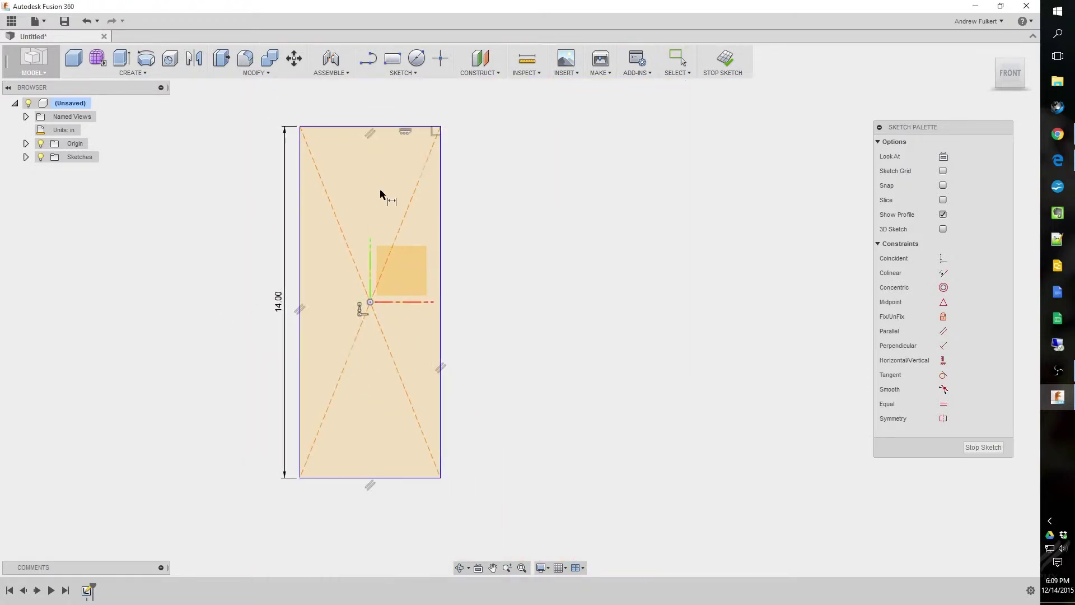
{"action": "left_click", "coordinate": [348, 128]}
{"action": "left_click", "coordinate": [351, 107]}
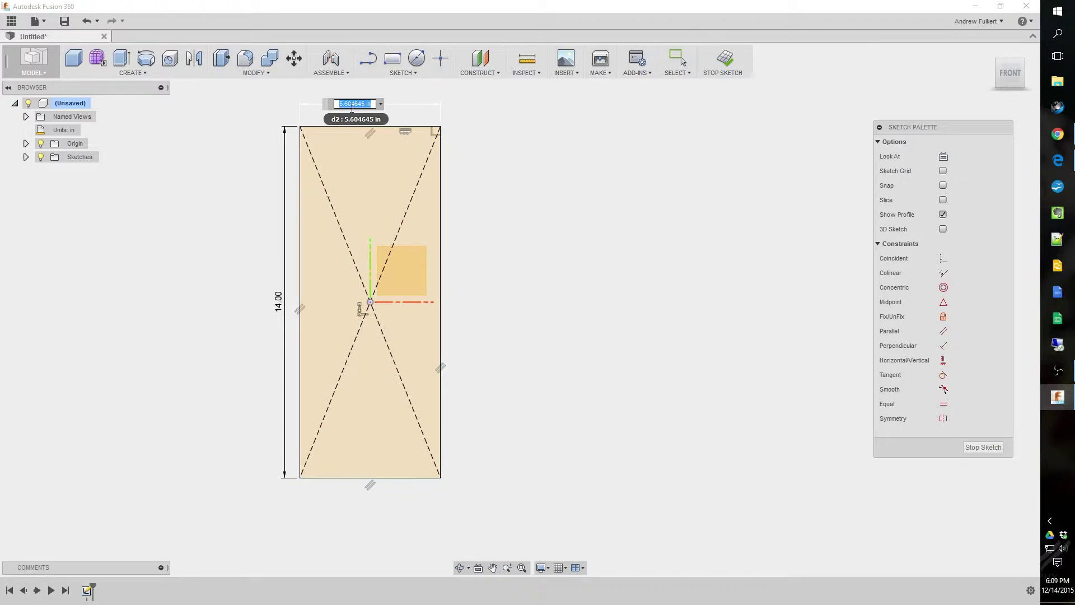
{"action": "type", "text": "26"}
{"action": "key", "text": "Return"}
{"action": "scroll", "coordinate": [670, 314], "scroll_direction": "down", "scroll_amount": 3}
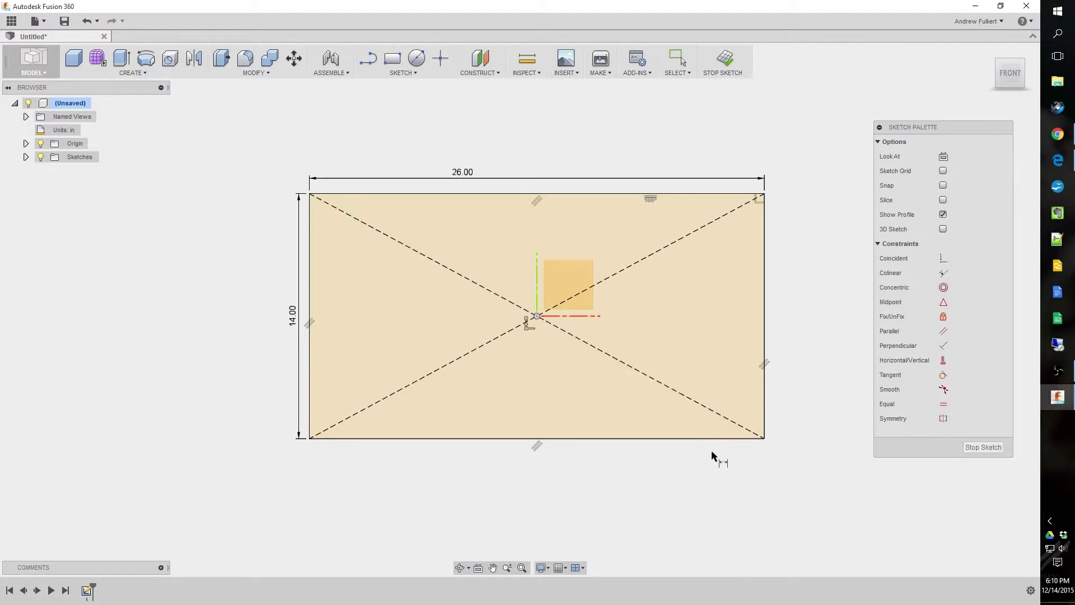
Press-pull the 26 × 14 rectangle -3.0 in downward into a solid table block
{"action": "mouse_move", "coordinate": [696, 473]}
{"action": "middle_mouse_down", "text": "shift"}
{"action": "mouse_move", "coordinate": [693, 389]}
{"action": "mouse_move", "coordinate": [707, 361]}
{"action": "middle_mouse_up", "text": "shift"}
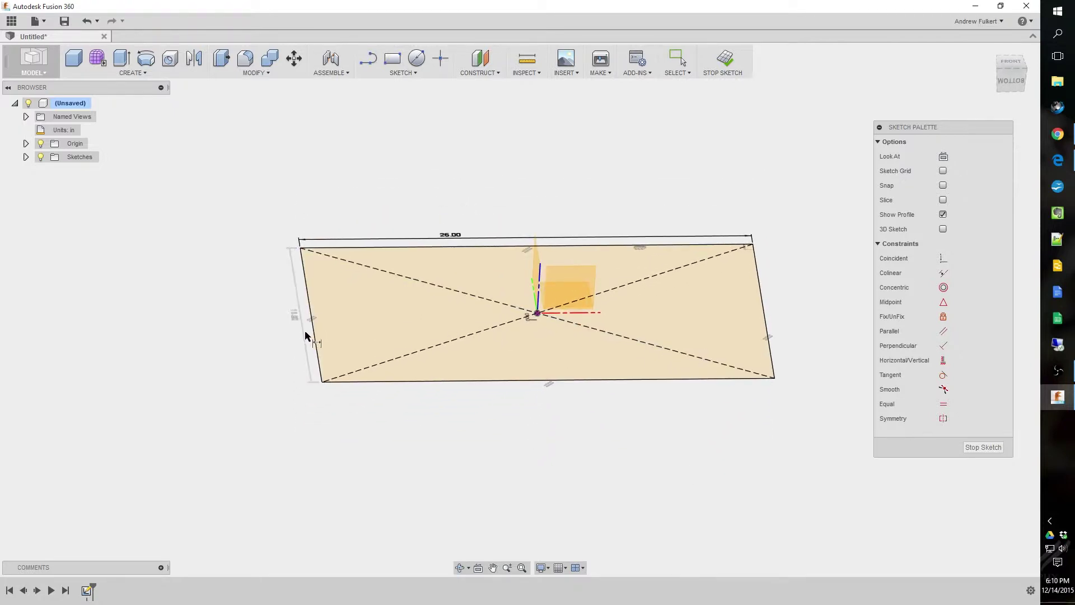
{"action": "key", "text": "q"}
{"action": "left_click", "coordinate": [345, 316]}
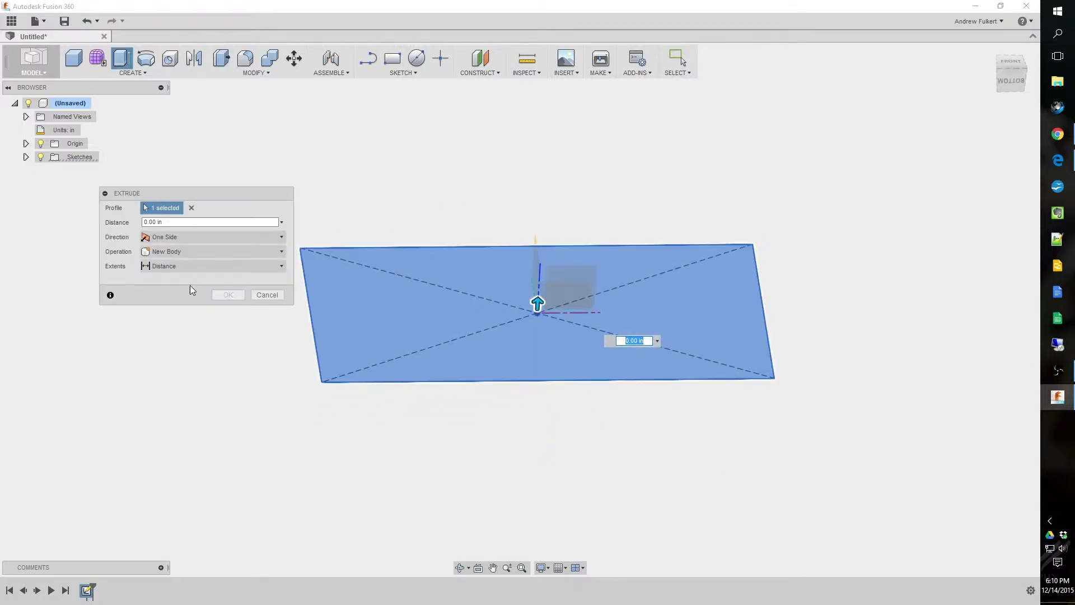
{"action": "type", "text": "-3.0"}
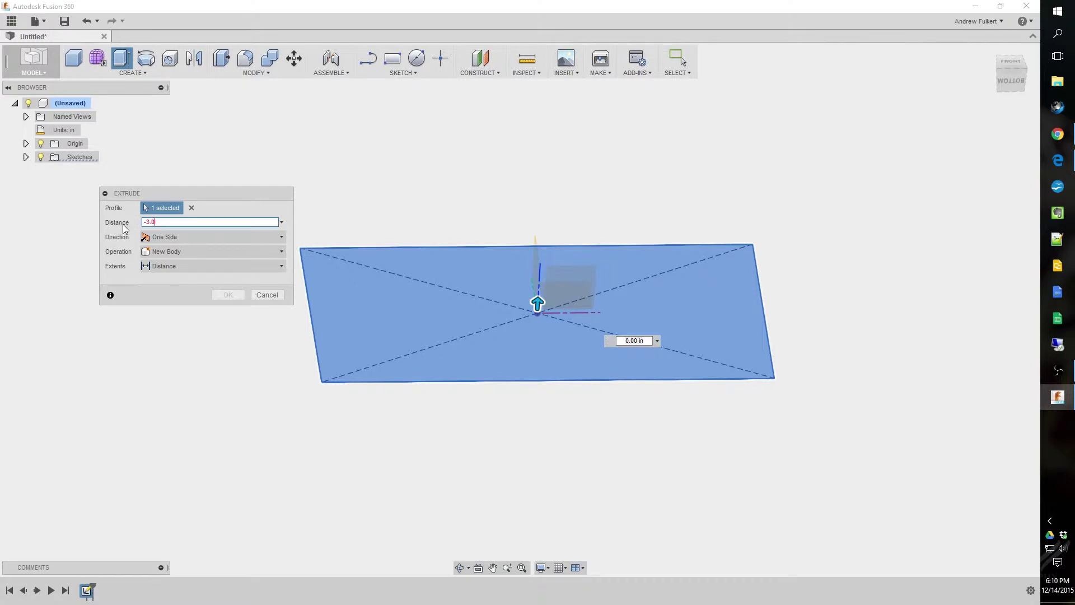
{"action": "key", "text": "Return"}
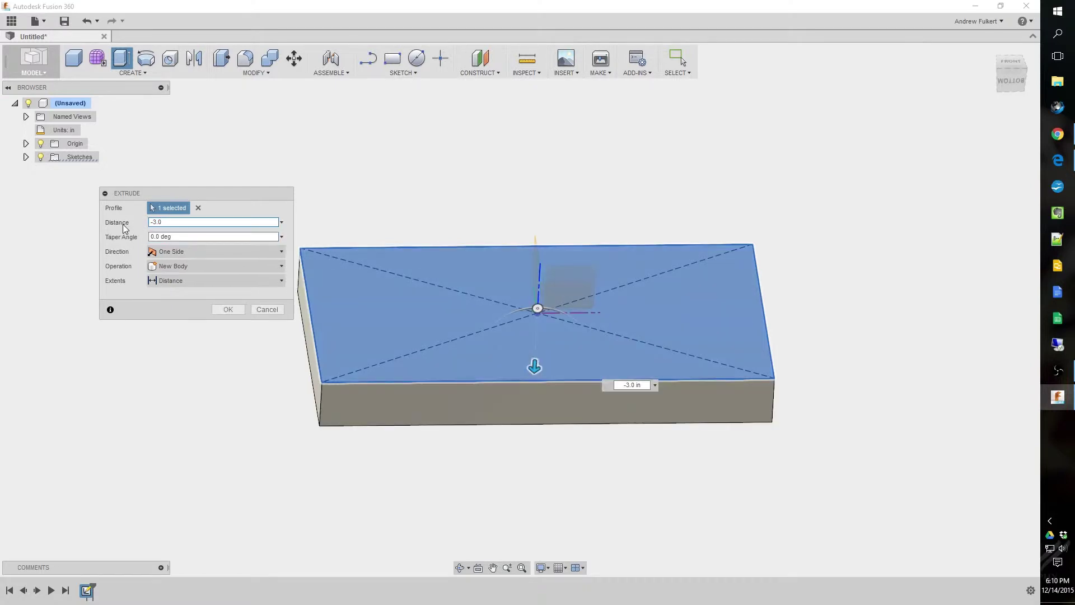
{"action": "key", "text": "Return"}
{"action": "middle_click_drag", "start_coordinate": [471, 386], "coordinate": [252, 302], "text": "shift"}
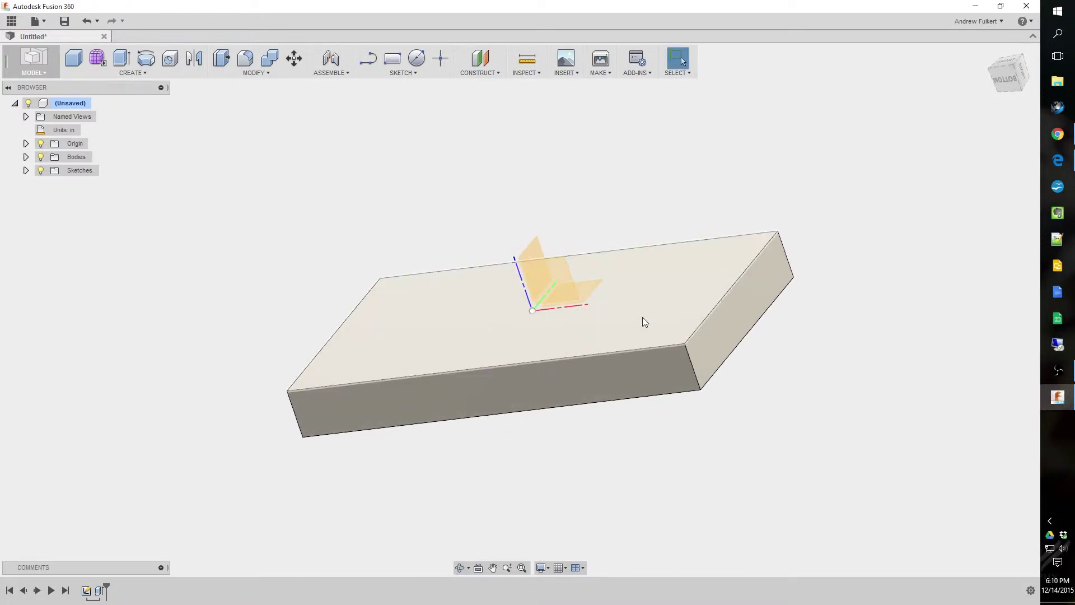
{"action": "middle_click_drag", "start_coordinate": [616, 327], "coordinate": [521, 296], "text": "shift"}
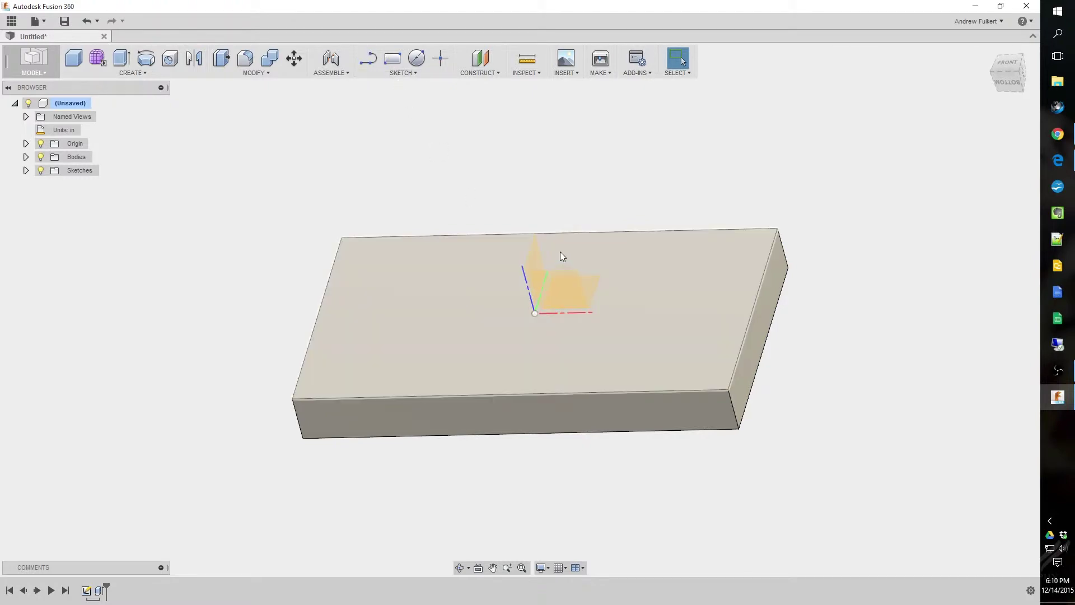
On the block's end face, draw a stepped line outline along the lower edge
{"action": "middle_click_drag", "start_coordinate": [561, 257], "coordinate": [465, 245], "text": "shift"}
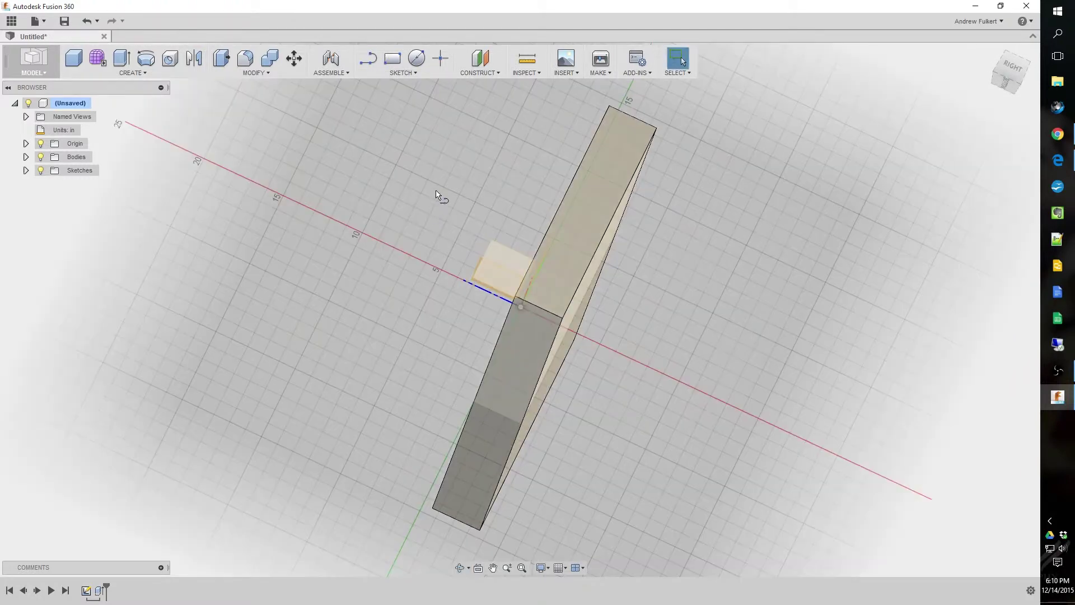
{"action": "key", "text": "l"}
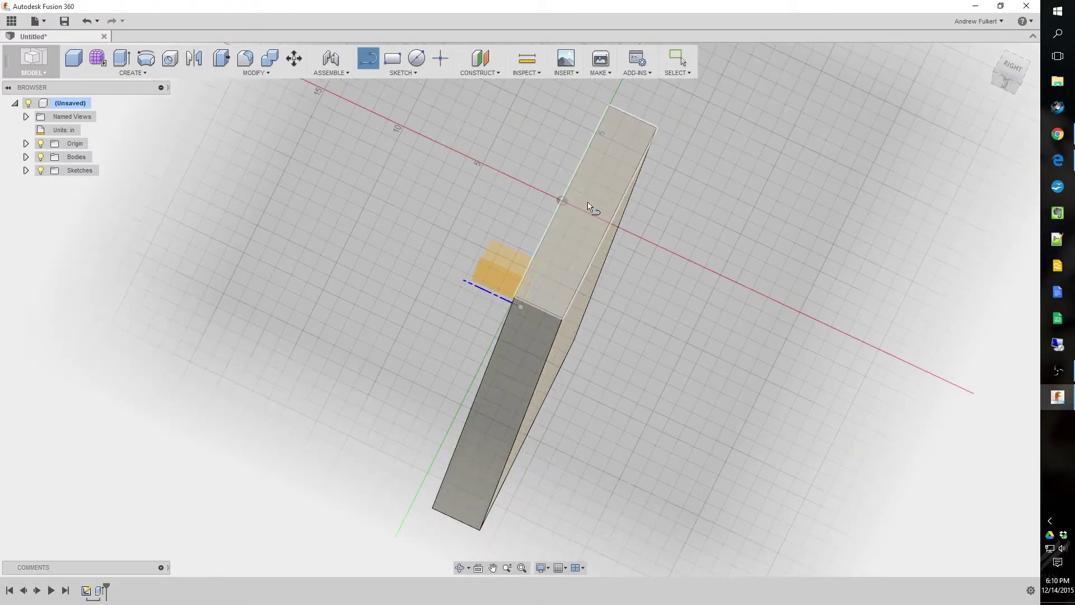
{"action": "left_click", "coordinate": [593, 201]}
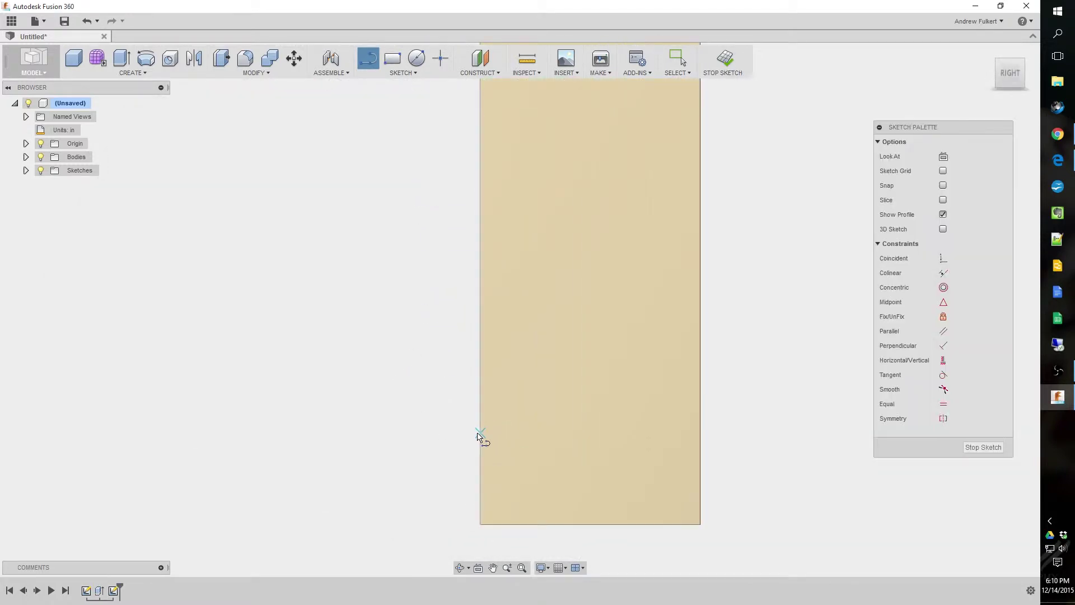
{"action": "left_click", "coordinate": [480, 432]}
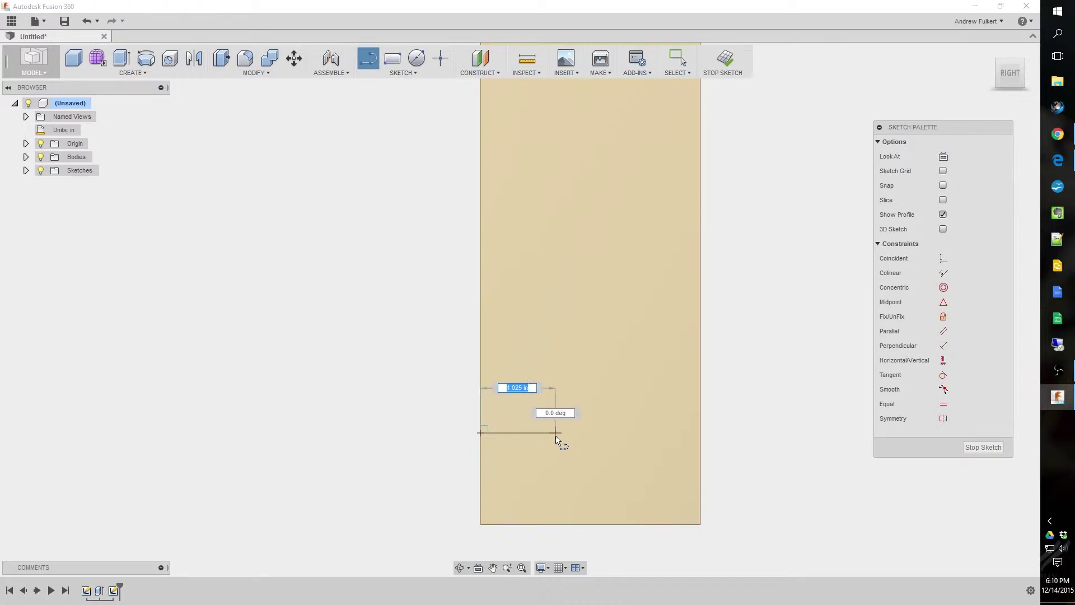
{"action": "left_click", "coordinate": [555, 432]}
{"action": "left_click", "coordinate": [555, 480]}
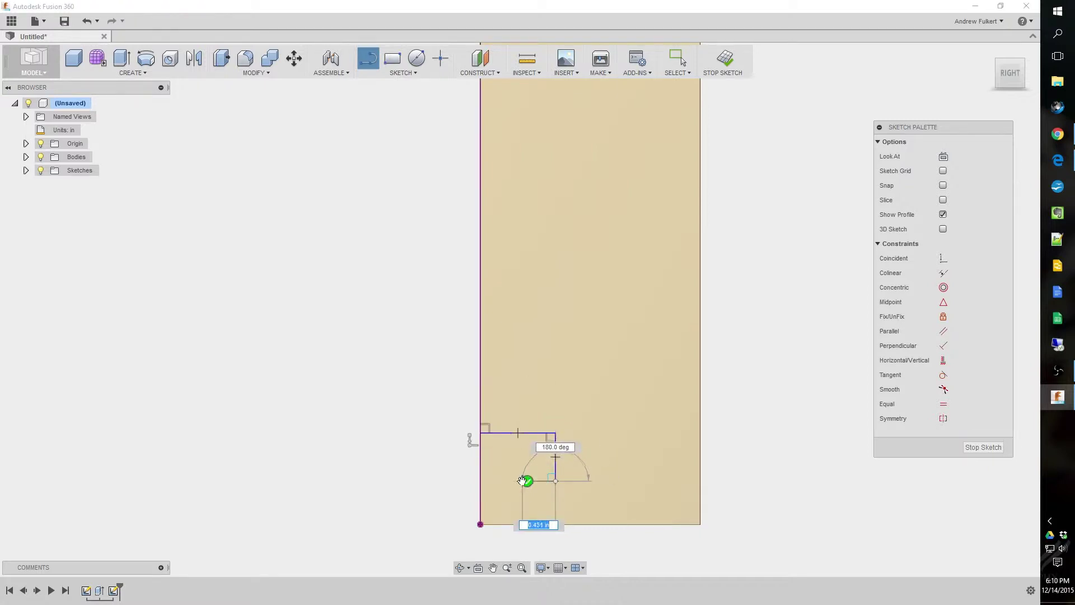
{"action": "left_click", "coordinate": [515, 481]}
{"action": "left_click", "coordinate": [515, 456]}
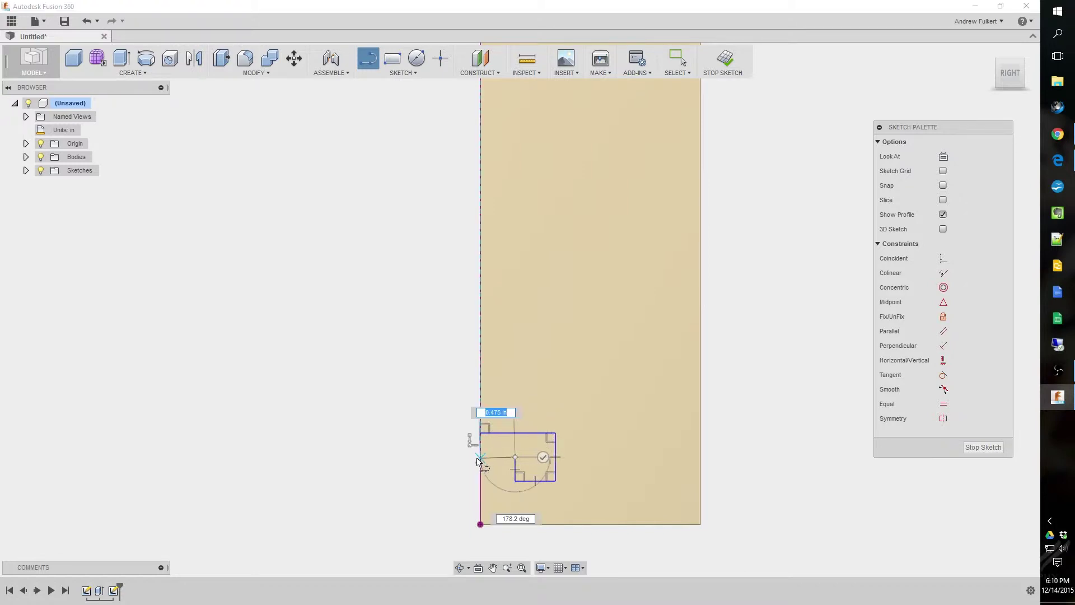
{"action": "left_click", "coordinate": [469, 457]}
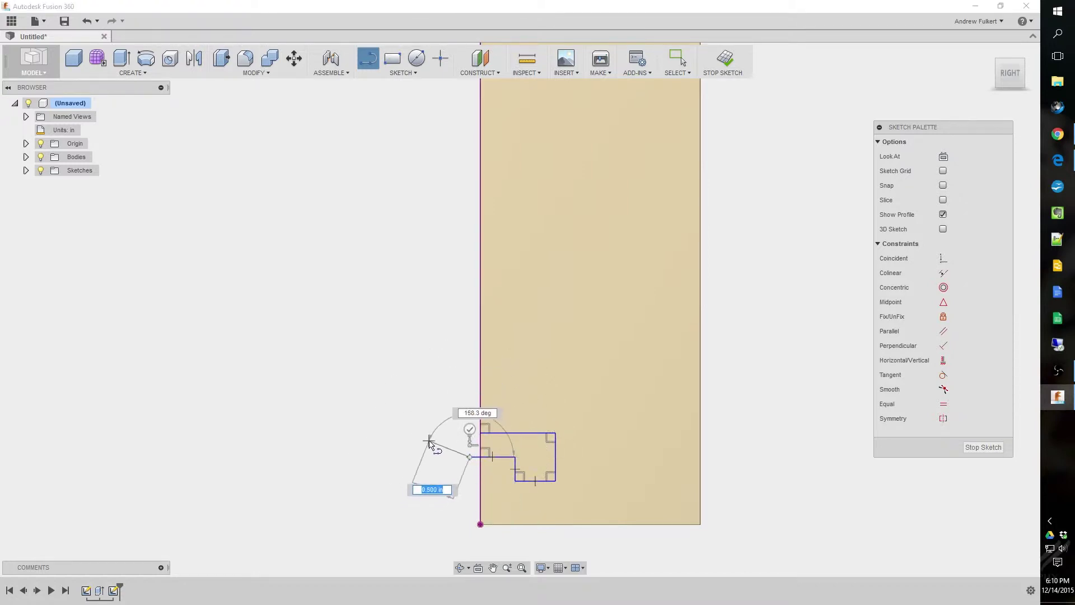
{"action": "key", "text": "Escape"}
Snap the outline's left endpoint onto the vertical axis
{"action": "scroll", "coordinate": [506, 454], "scroll_direction": "up", "scroll_amount": 5}
{"action": "key", "text": "l"}
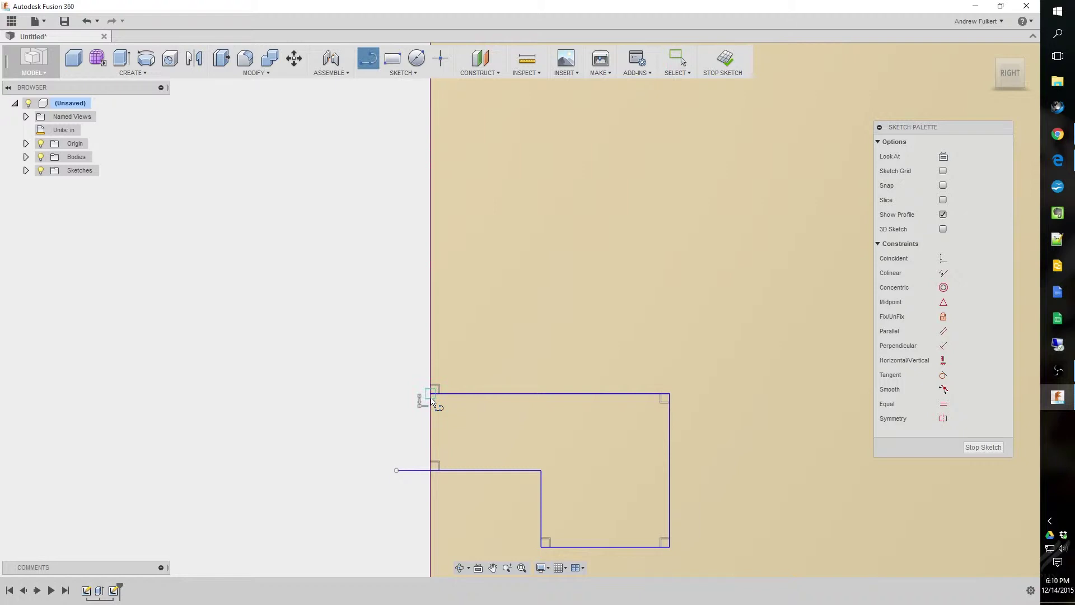
{"action": "key", "text": "Escape"}
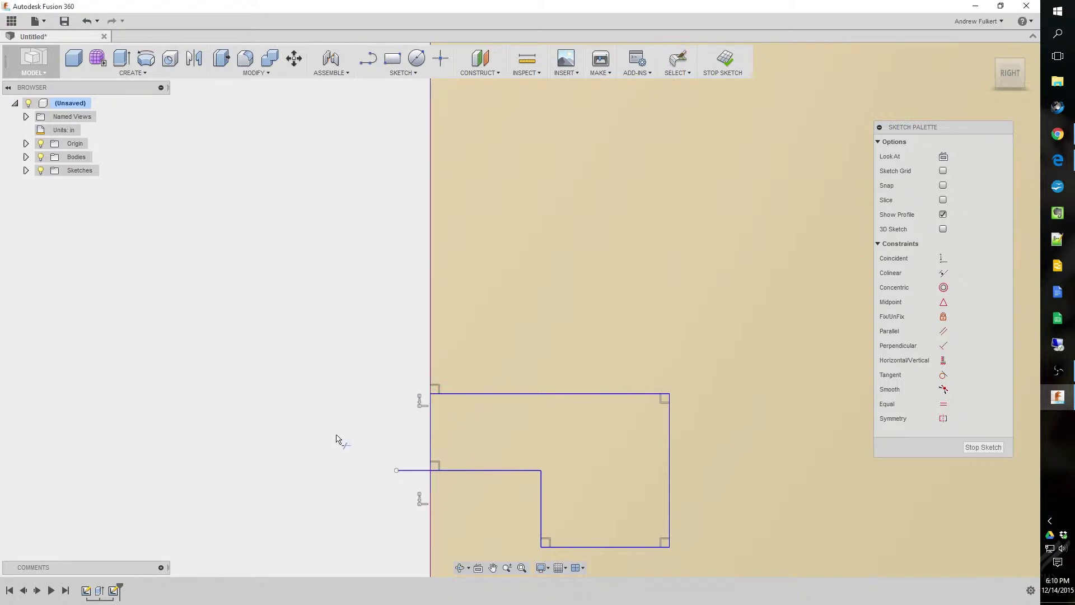
{"action": "left_click_drag", "start_coordinate": [397, 470], "coordinate": [430, 471]}
{"action": "scroll", "coordinate": [407, 509], "scroll_direction": "down", "scroll_amount": 2}
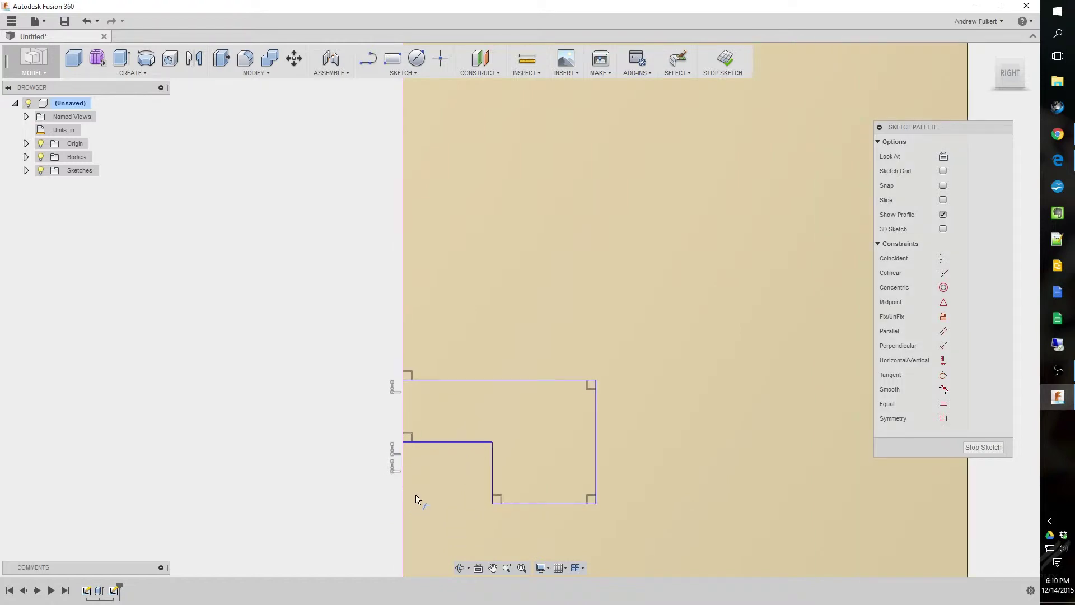
Dimension the slot heights as .625/2 (0.313) and 1.125/2 (0.563)
{"action": "key", "text": "d"}
{"action": "left_click", "coordinate": [441, 441]}
{"action": "left_click", "coordinate": [445, 380]}
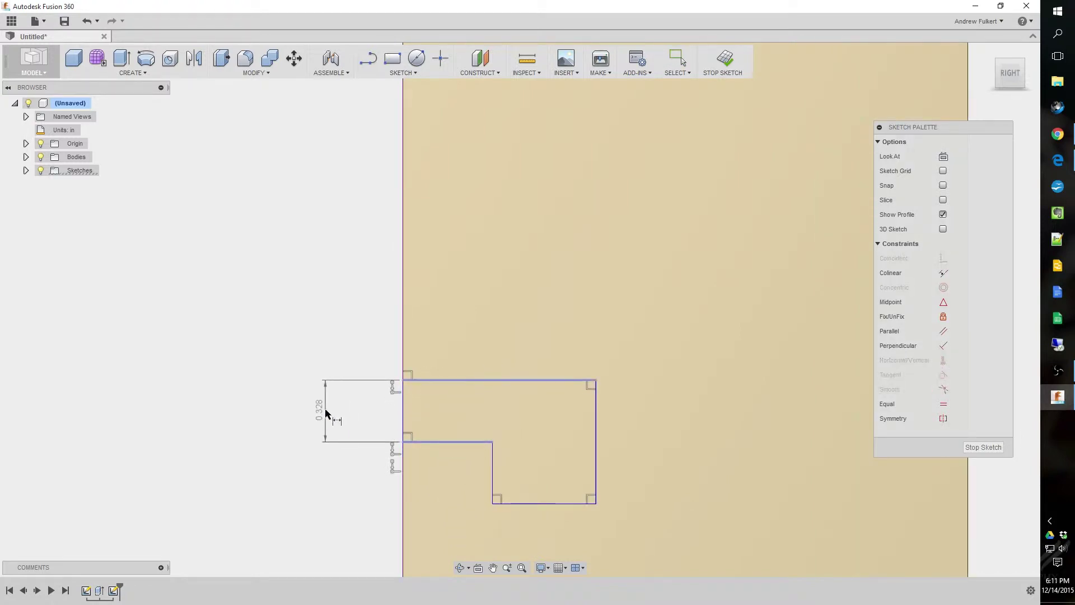
{"action": "left_click", "coordinate": [327, 413]}
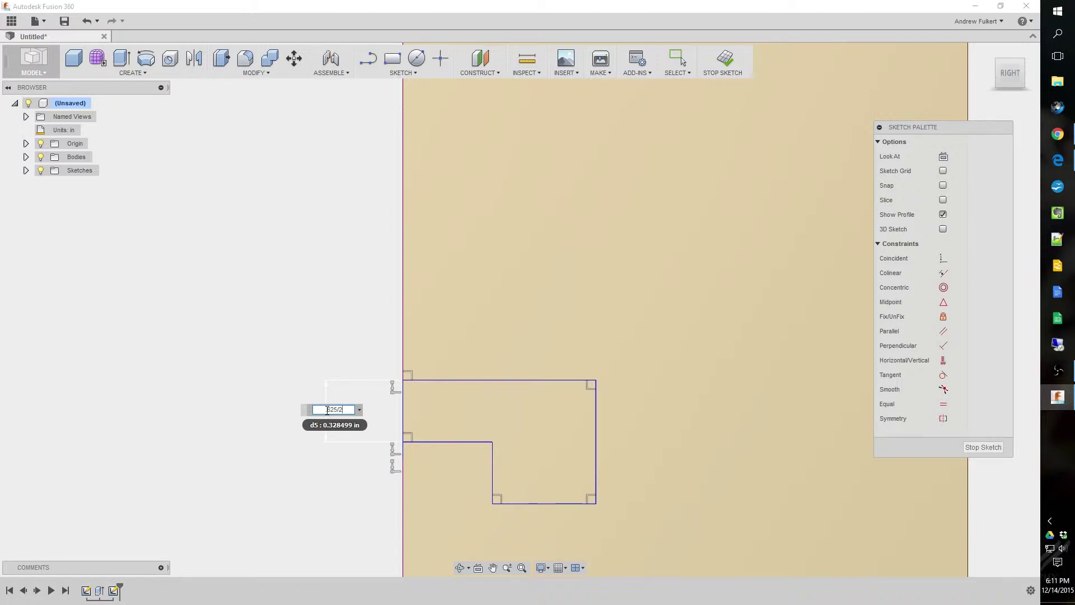
{"action": "key", "text": "Return"}
{"action": "left_click", "coordinate": [595, 419]}
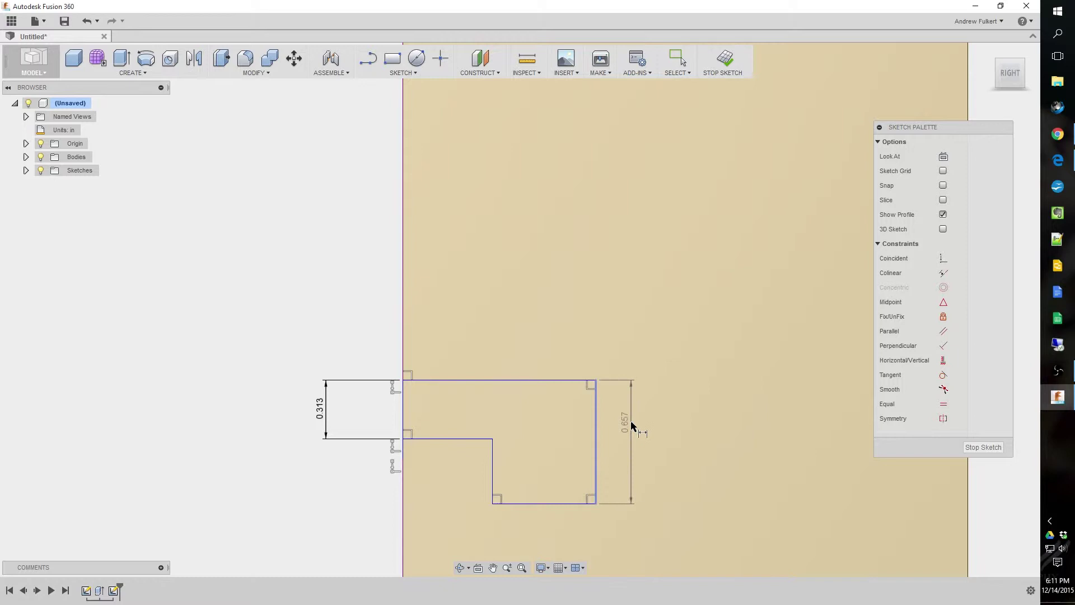
{"action": "left_click", "coordinate": [630, 424]}
{"action": "type", "text": "1.125/"}
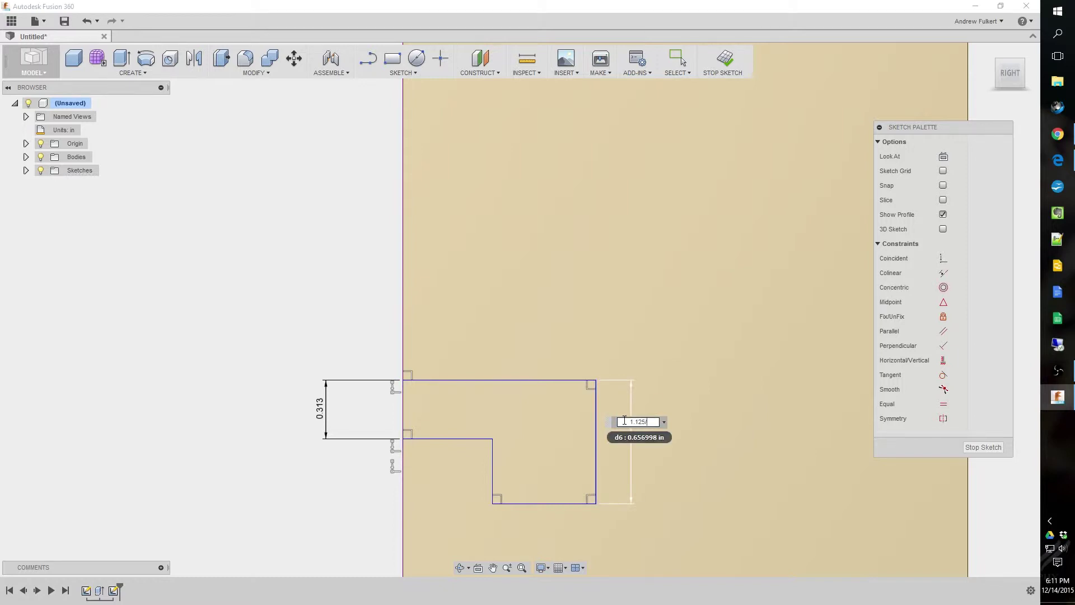
{"action": "type", "text": "2"}
{"action": "key", "text": "Return"}
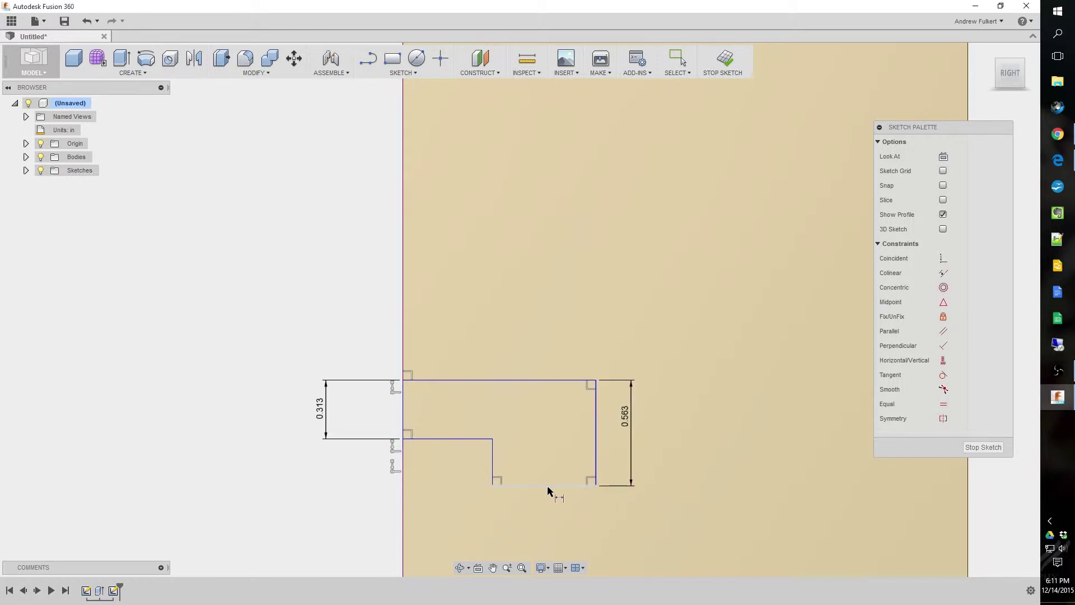
Dimension the slot's bottom width 0.375 and top width 0.75
{"action": "left_click", "coordinate": [546, 486]}
{"action": "left_click", "coordinate": [550, 507]}
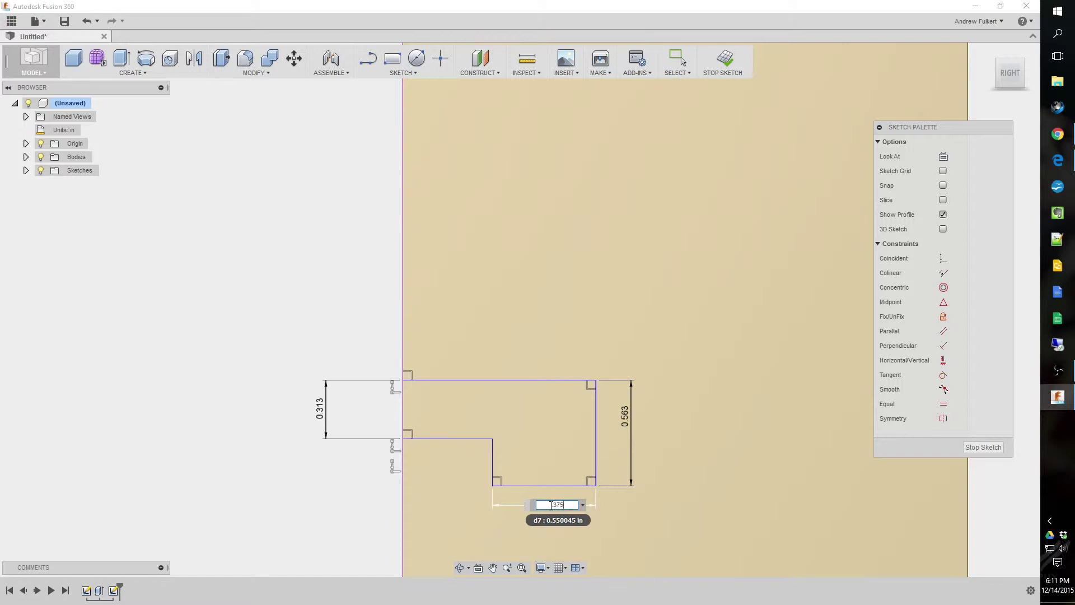
{"action": "type", "text": ".375"}
{"action": "key", "text": "Return"}
{"action": "left_click", "coordinate": [516, 380]}
{"action": "left_click", "coordinate": [498, 339]}
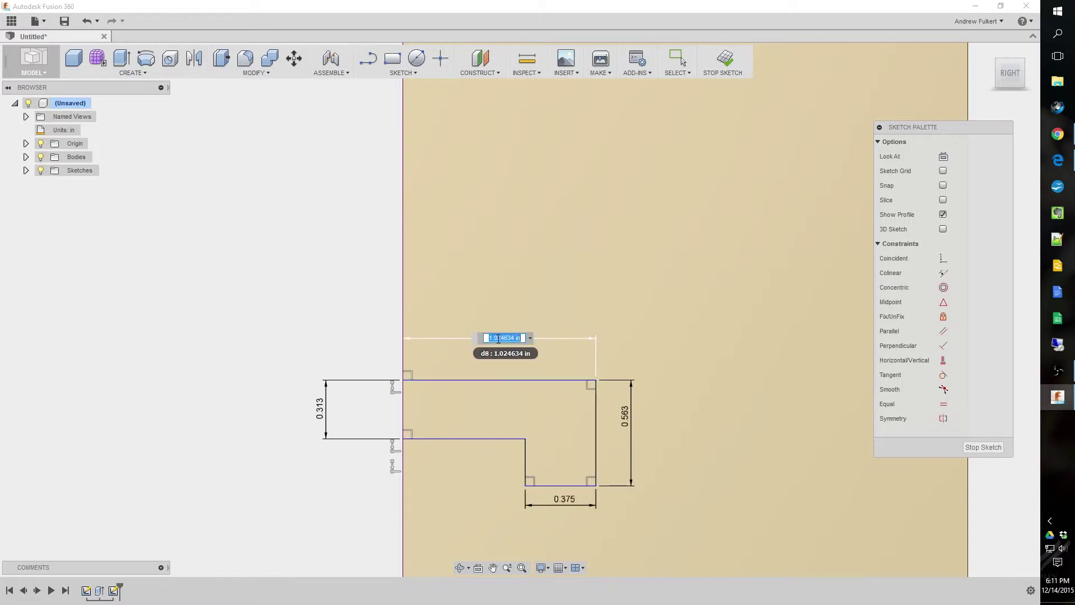
{"action": "type", "text": ".75"}
{"action": "key", "text": "Return"}
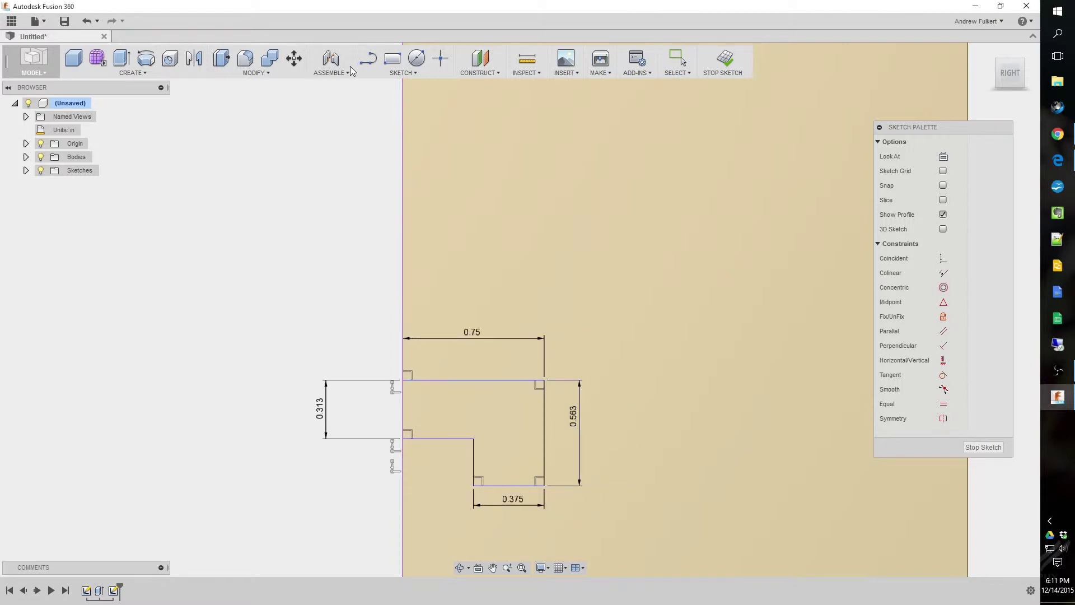
Mirror the half-slot lines about the top line to form a full T profile
{"action": "left_click", "coordinate": [403, 72]}
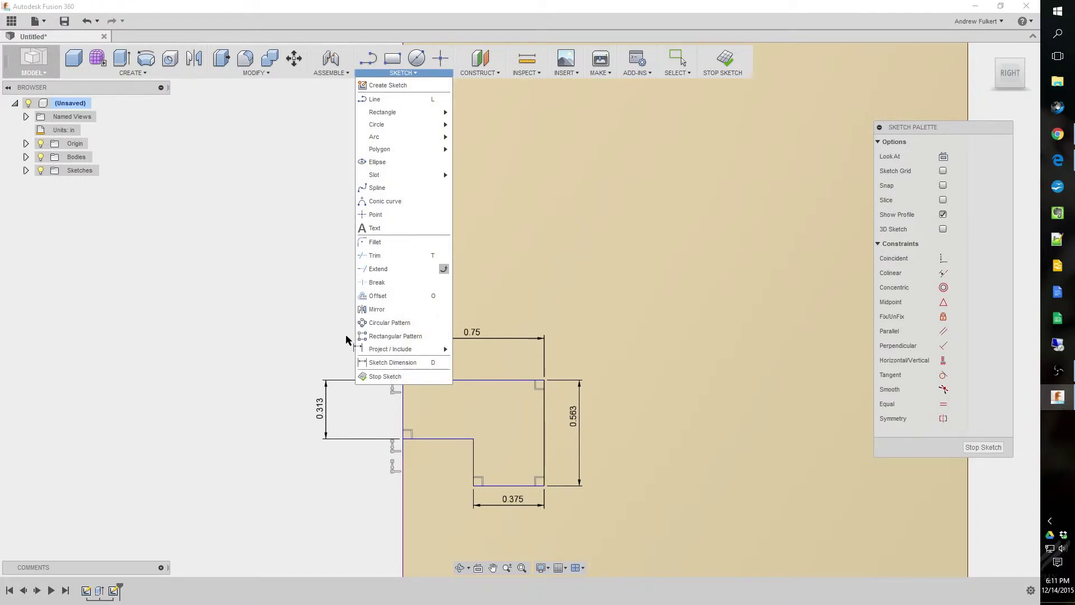
{"action": "middle_click_drag", "start_coordinate": [360, 307], "coordinate": [396, 72], "text": "shift"}
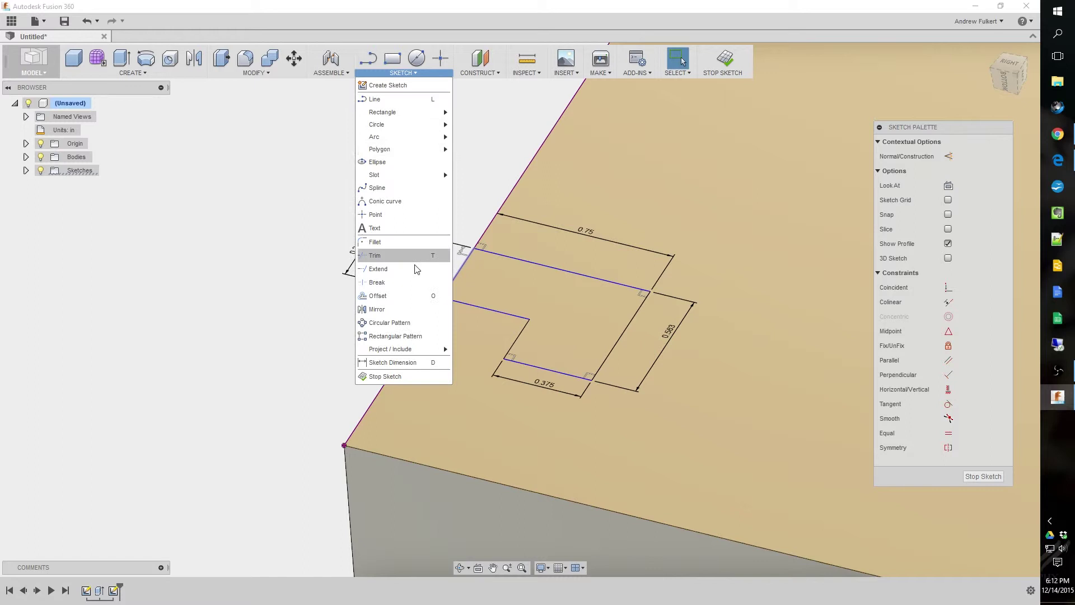
{"action": "left_click", "coordinate": [395, 309]}
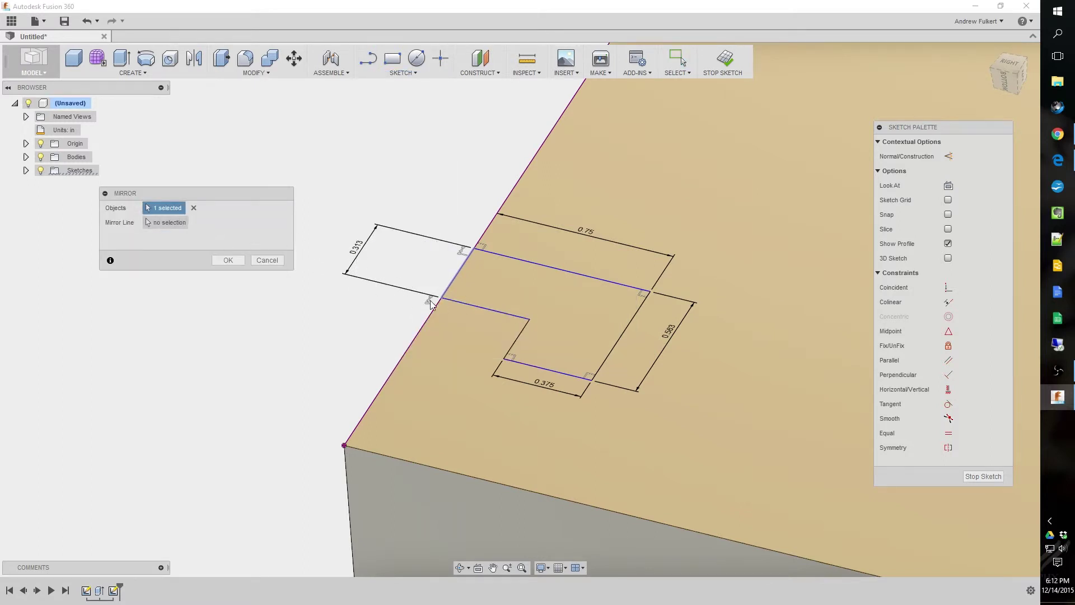
{"action": "left_click", "coordinate": [468, 304]}
{"action": "left_click", "coordinate": [523, 334]}
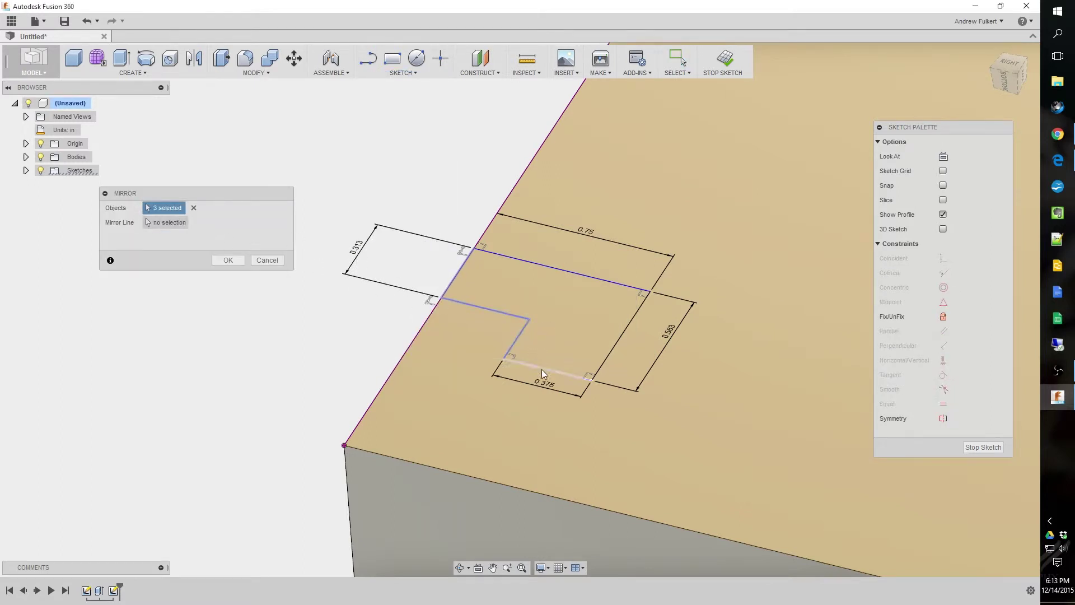
{"action": "left_click", "coordinate": [167, 223]}
{"action": "left_click", "coordinate": [568, 275]}
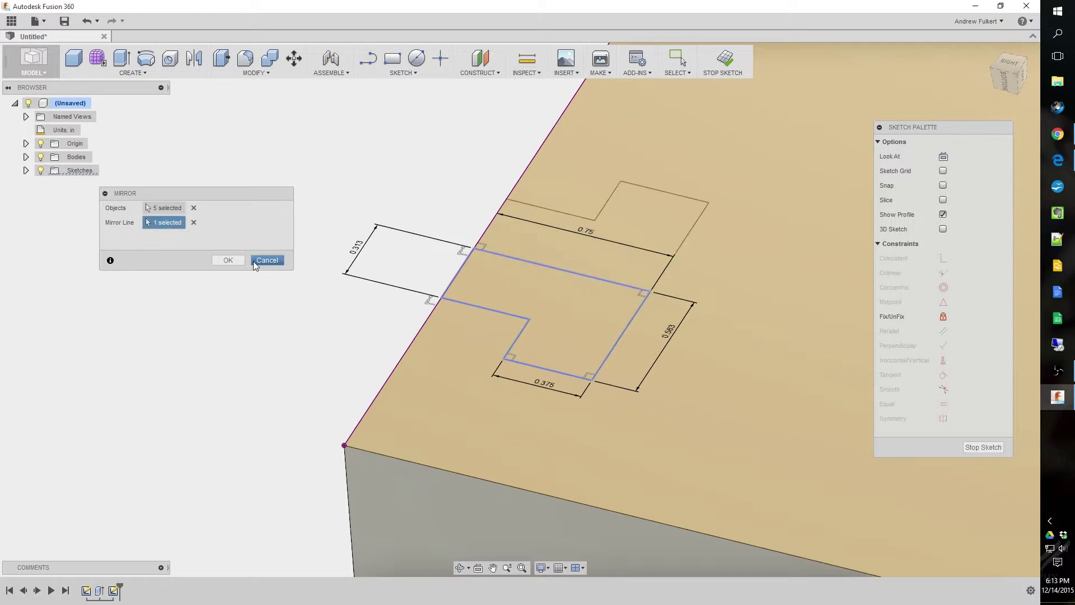
{"action": "left_click", "coordinate": [227, 260]}
Convert the shared middle line to construction geometry and select the closed T-slot profile
{"action": "mouse_move", "coordinate": [327, 251]}
{"action": "middle_mouse_down", "text": "shift"}
{"action": "mouse_move", "coordinate": [485, 237]}
{"action": "mouse_move", "coordinate": [420, 193]}
{"action": "mouse_move", "coordinate": [379, 192]}
{"action": "mouse_move", "coordinate": [468, 223]}
{"action": "middle_mouse_up", "text": "shift"}
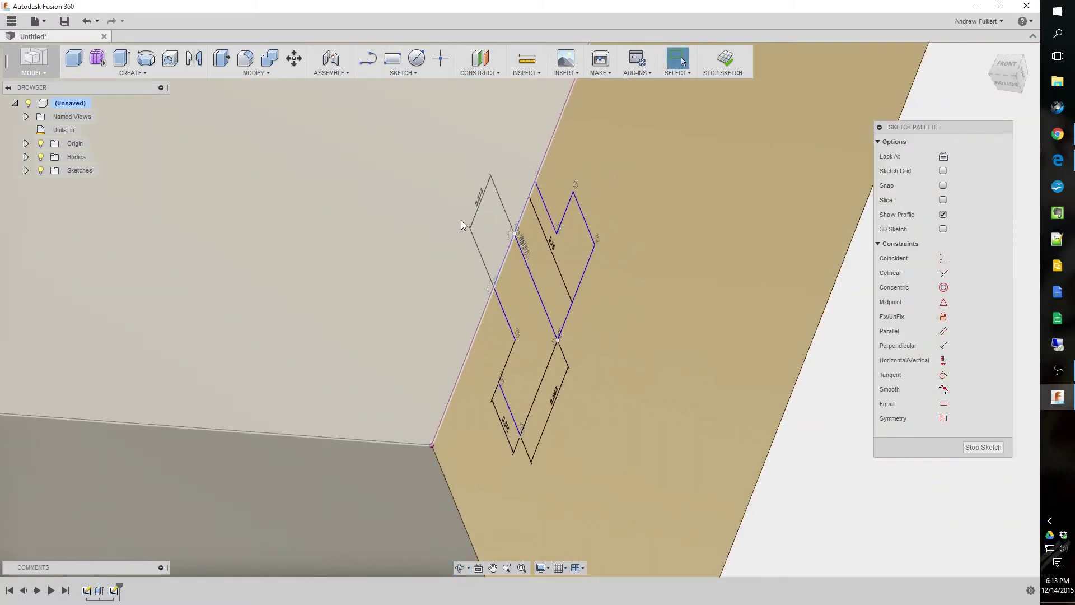
{"action": "scroll", "coordinate": [528, 261], "scroll_direction": "down", "scroll_amount": 3}
{"action": "scroll", "coordinate": [522, 254], "scroll_direction": "up", "scroll_amount": 2}
{"action": "scroll", "coordinate": [522, 254], "scroll_direction": "up", "scroll_amount": 3}
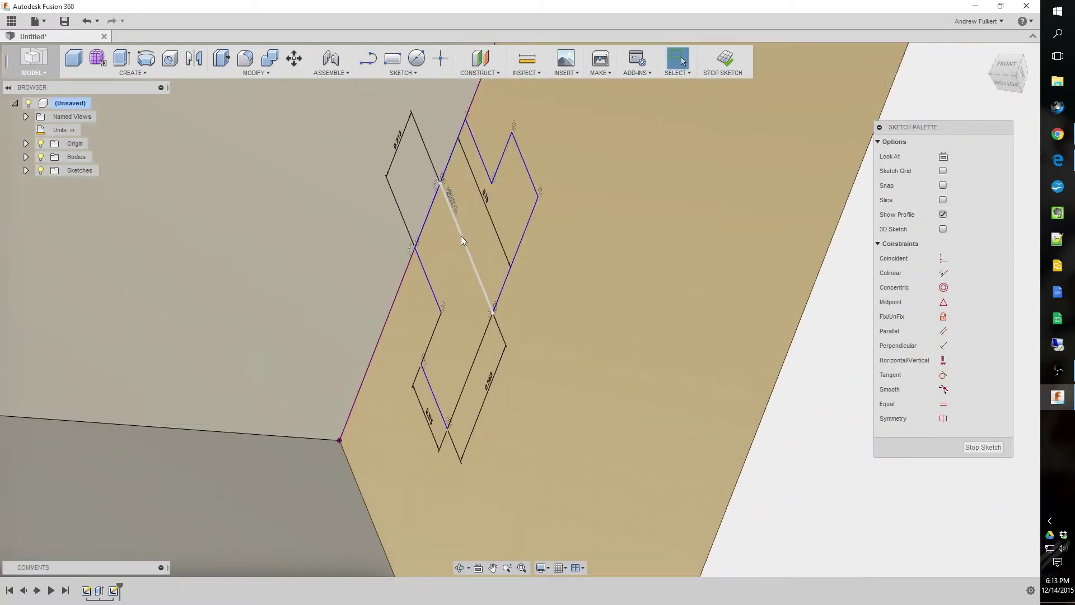
{"action": "left_click", "coordinate": [462, 236]}
{"action": "left_click", "coordinate": [948, 157]}
{"action": "scroll", "coordinate": [779, 296], "scroll_direction": "down", "scroll_amount": 3}
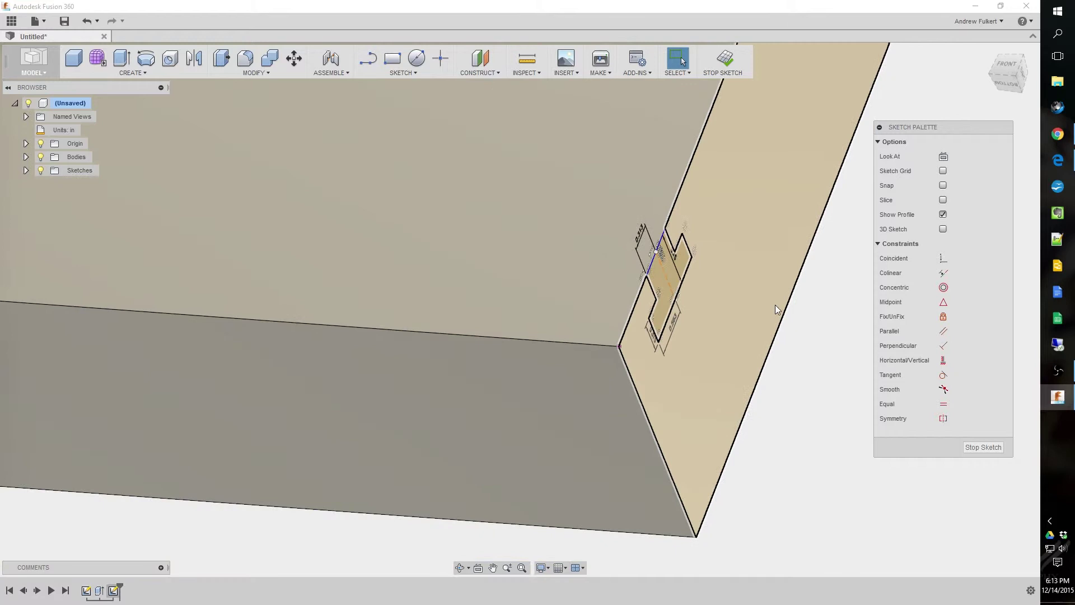
{"action": "left_click", "coordinate": [663, 287]}
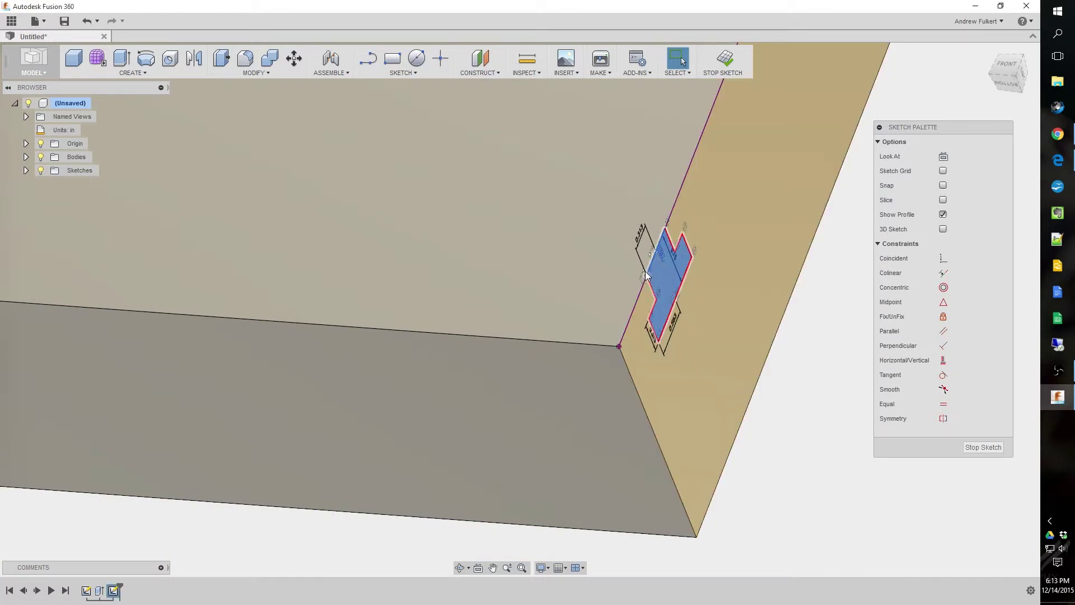
Finish the sketch and extrude the T-slot profile inward into the block as a cut
{"action": "left_click", "coordinate": [982, 447]}
{"action": "middle_click_drag", "start_coordinate": [844, 395], "coordinate": [790, 293], "text": "shift"}
{"action": "key", "text": "e"}
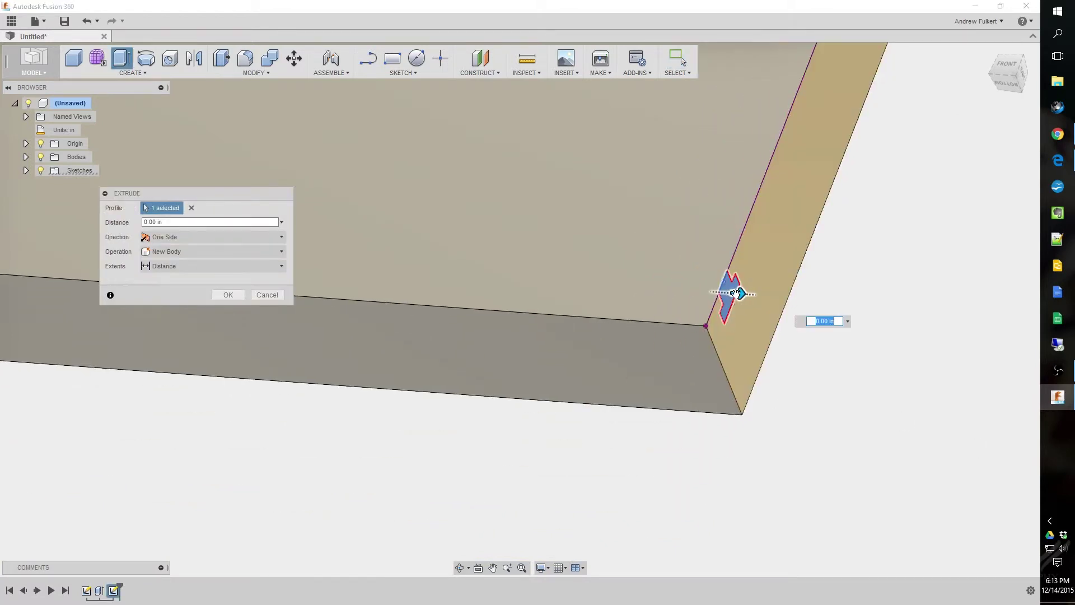
{"action": "scroll", "coordinate": [501, 271], "scroll_direction": "down", "scroll_amount": 5}
{"action": "mouse_move", "coordinate": [543, 333]}
{"action": "middle_mouse_down", "text": "shift"}
{"action": "mouse_move", "coordinate": [602, 267]}
{"action": "mouse_move", "coordinate": [572, 267]}
{"action": "mouse_move", "coordinate": [627, 330]}
{"action": "middle_mouse_up", "text": "shift"}
{"action": "key", "text": "Escape"}
{"action": "scroll", "coordinate": [627, 330], "scroll_direction": "up", "scroll_amount": 5}
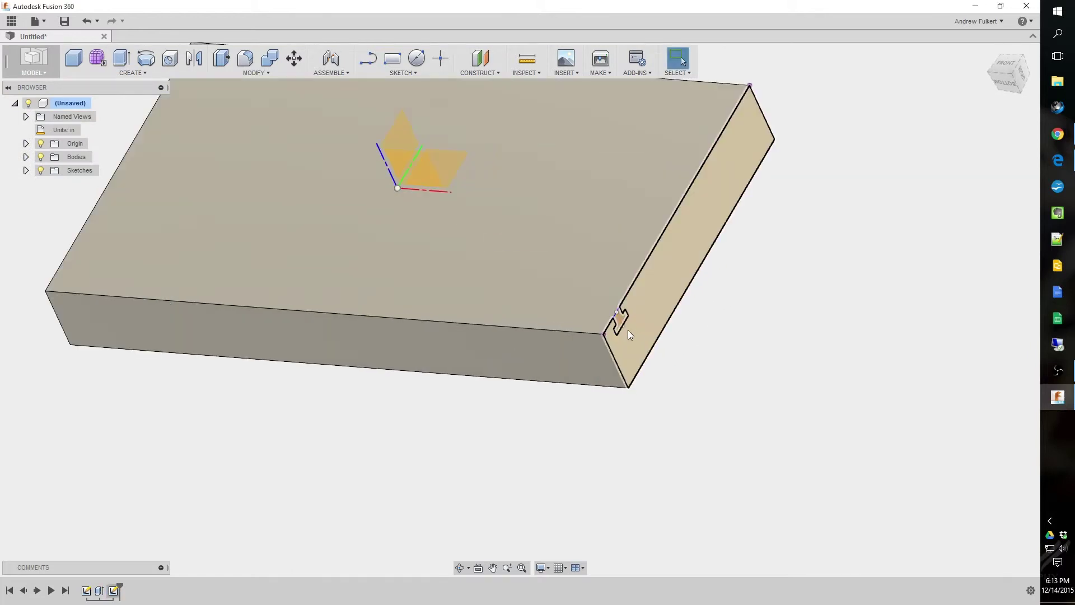
{"action": "key", "text": "e"}
{"action": "left_click", "coordinate": [611, 315]}
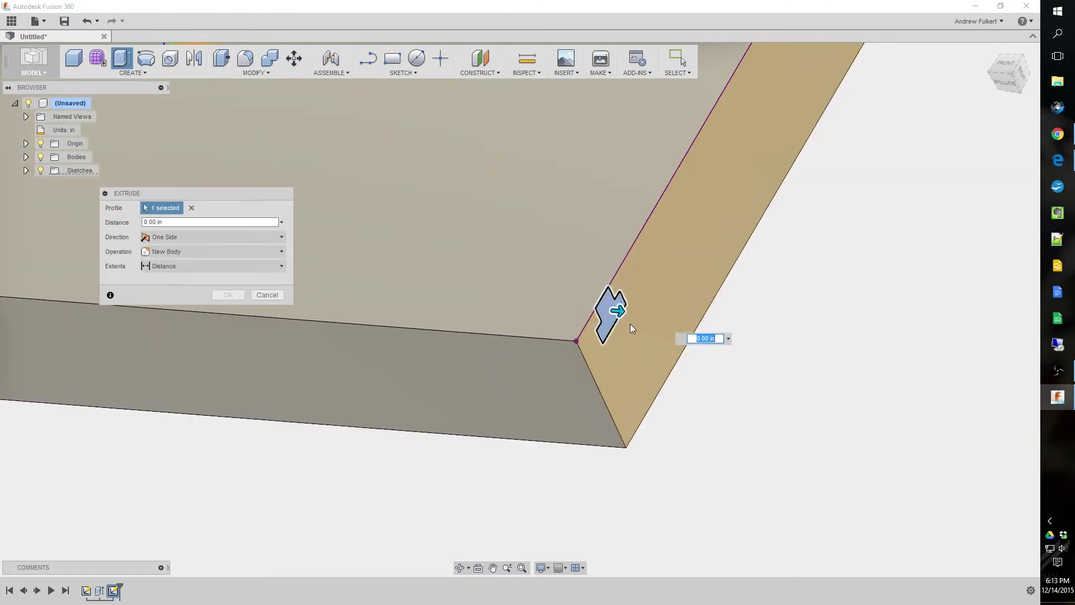
{"action": "middle_click_drag", "start_coordinate": [718, 401], "coordinate": [552, 338], "text": "shift"}
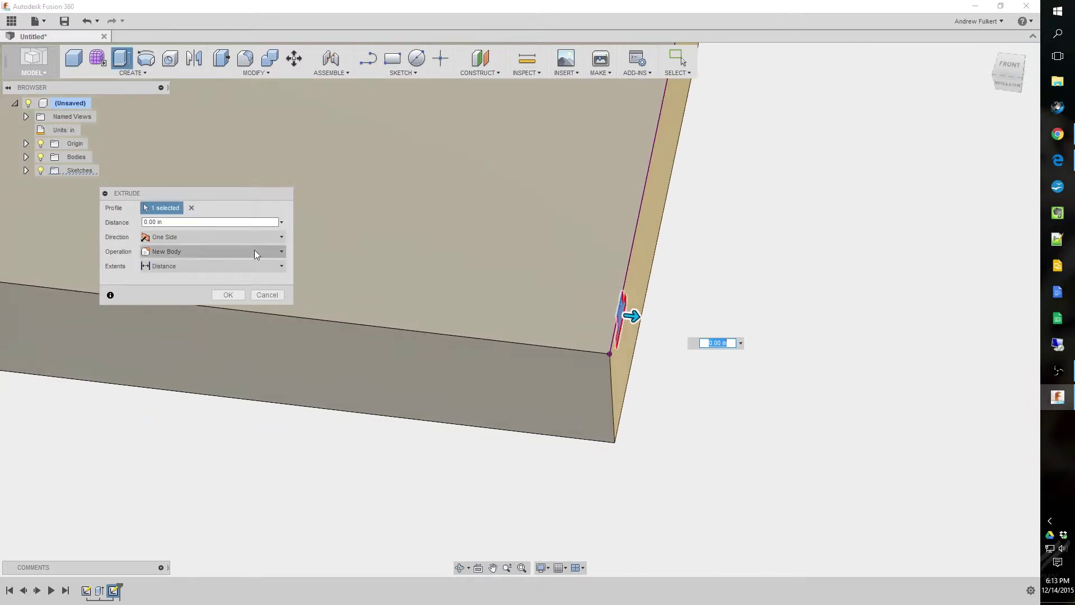
{"action": "left_click_drag", "start_coordinate": [624, 312], "coordinate": [441, 389]}
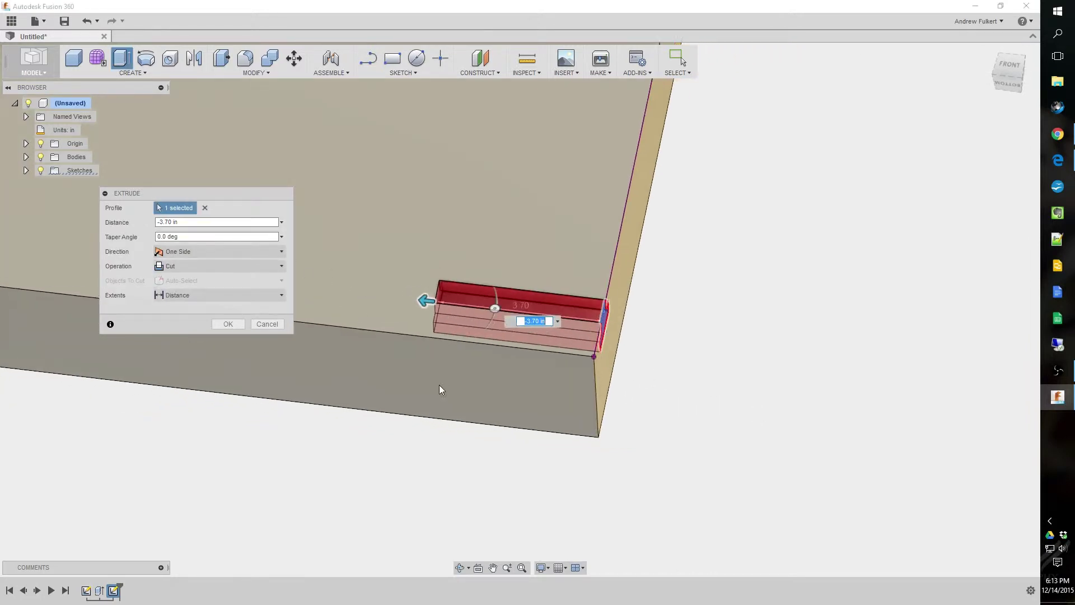
{"action": "scroll", "coordinate": [442, 389], "scroll_direction": "down", "scroll_amount": 3}
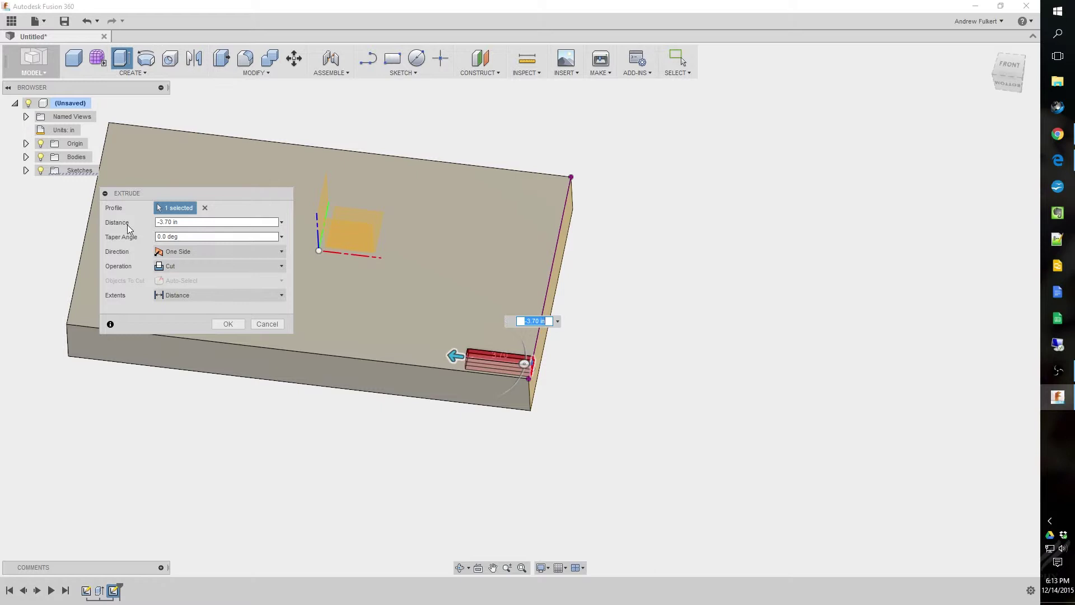
Keep Cut, extend the groove To the block's far edge, and confirm
{"action": "left_click", "coordinate": [173, 268]}
{"action": "left_click", "coordinate": [173, 265]}
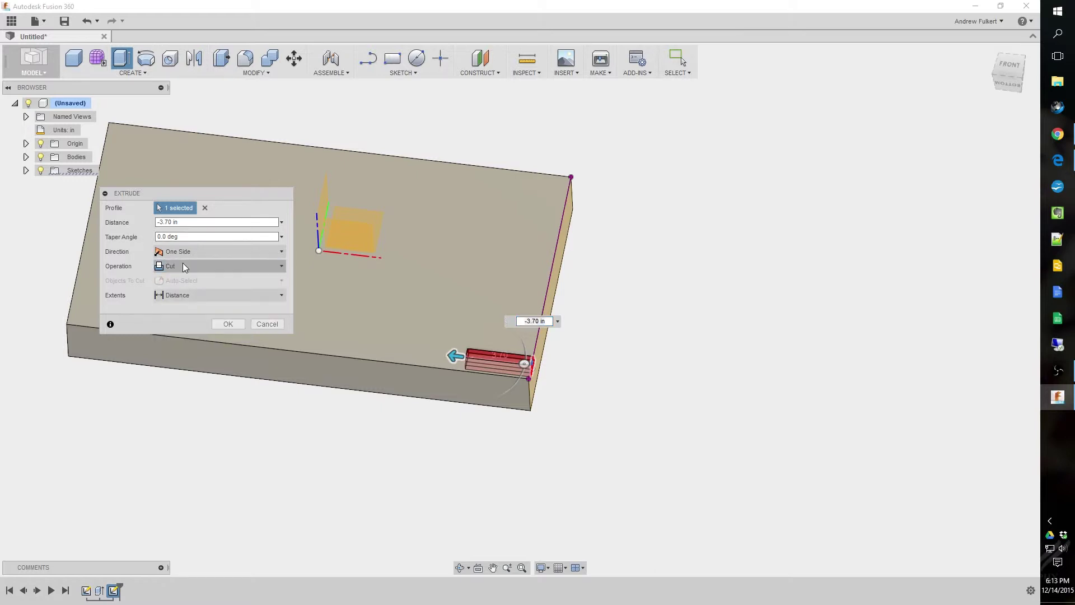
{"action": "left_click", "coordinate": [185, 267]}
{"action": "left_click", "coordinate": [184, 265]}
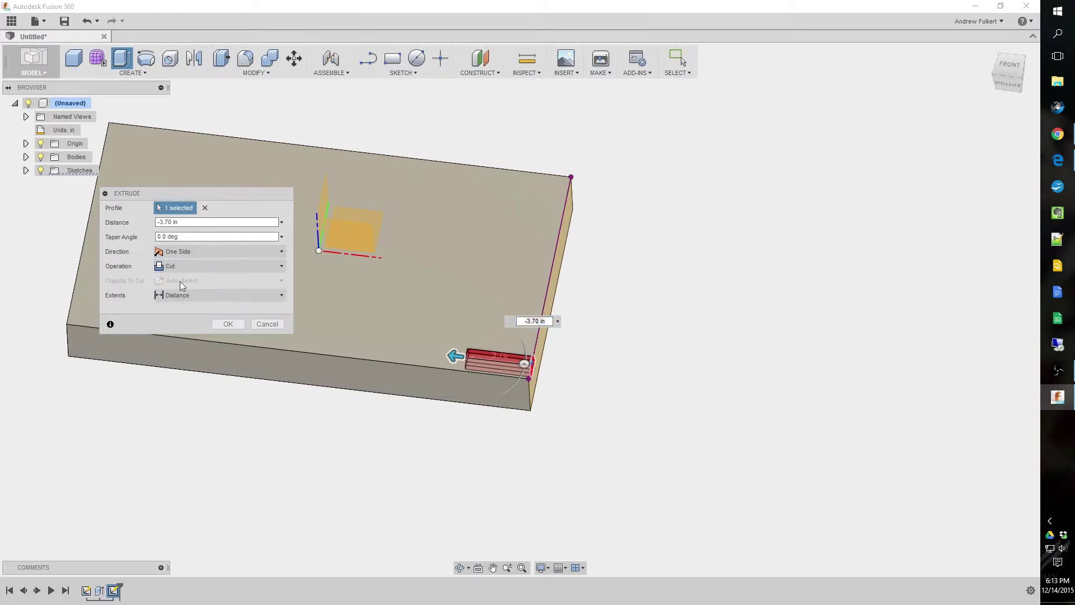
{"action": "left_click", "coordinate": [179, 296]}
{"action": "left_click", "coordinate": [218, 323]}
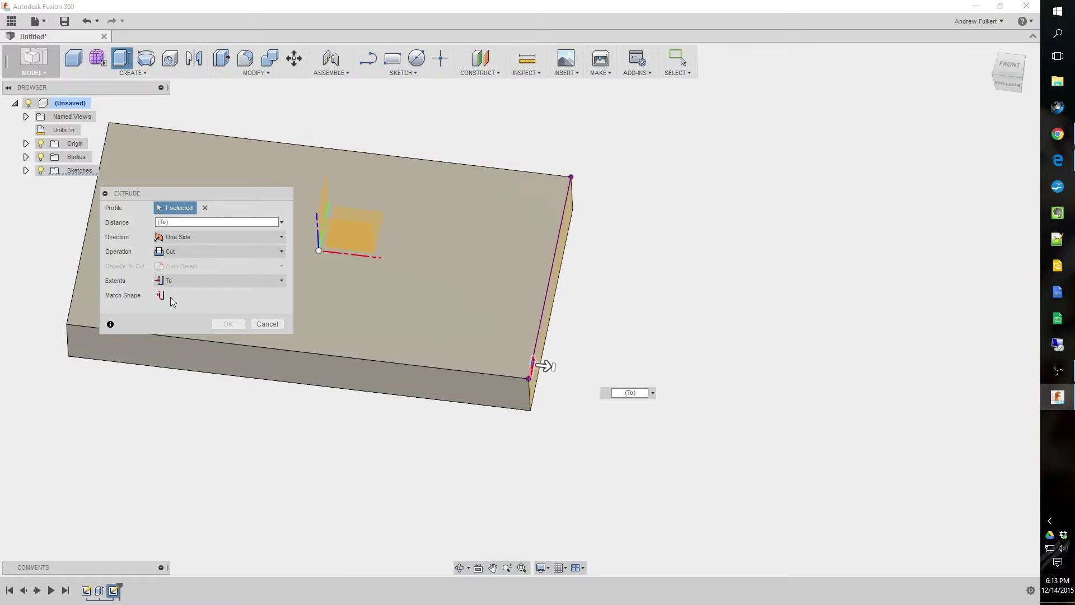
{"action": "scroll", "coordinate": [570, 381], "scroll_direction": "down", "scroll_amount": 3}
{"action": "middle_click_drag", "start_coordinate": [570, 381], "coordinate": [424, 337], "text": "shift"}
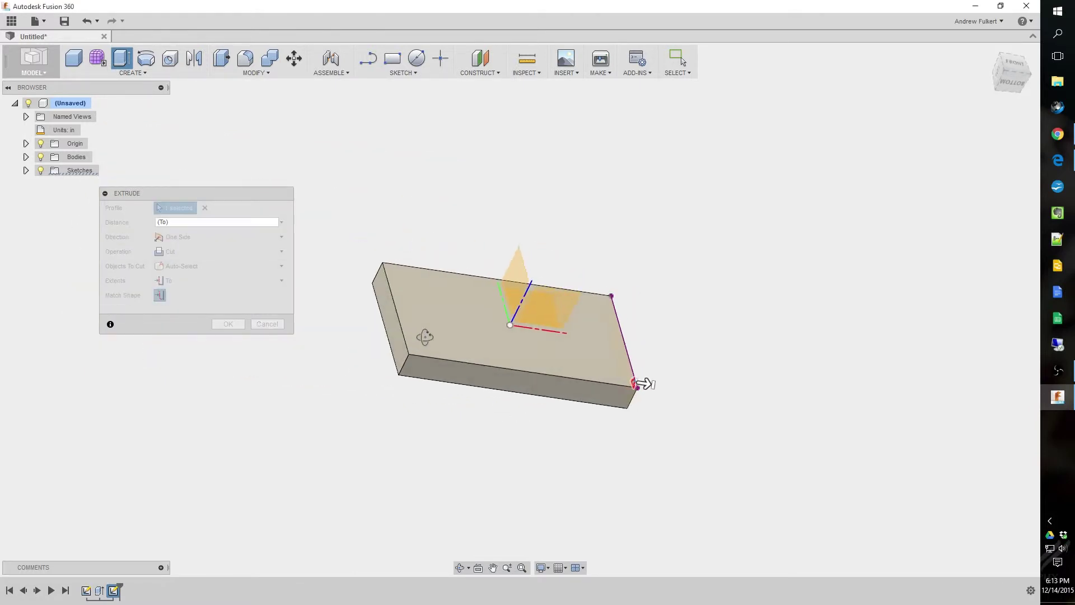
{"action": "left_click", "coordinate": [395, 348]}
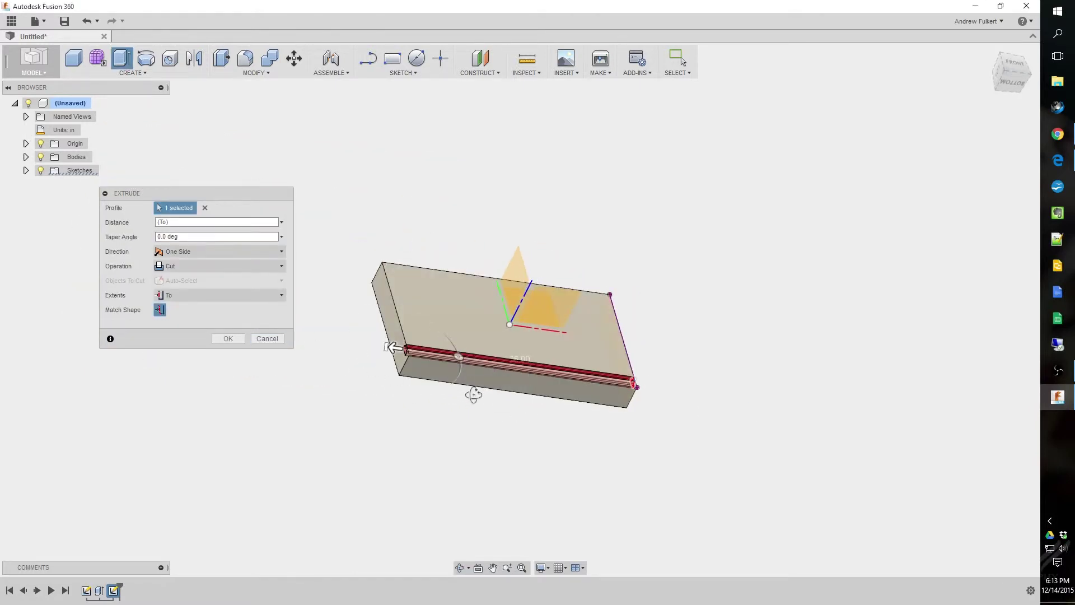
{"action": "middle_click_drag", "start_coordinate": [473, 395], "coordinate": [421, 406], "text": "shift"}
{"action": "left_click", "coordinate": [228, 339]}
{"action": "middle_click_drag", "start_coordinate": [230, 338], "coordinate": [235, 291], "text": "shift"}
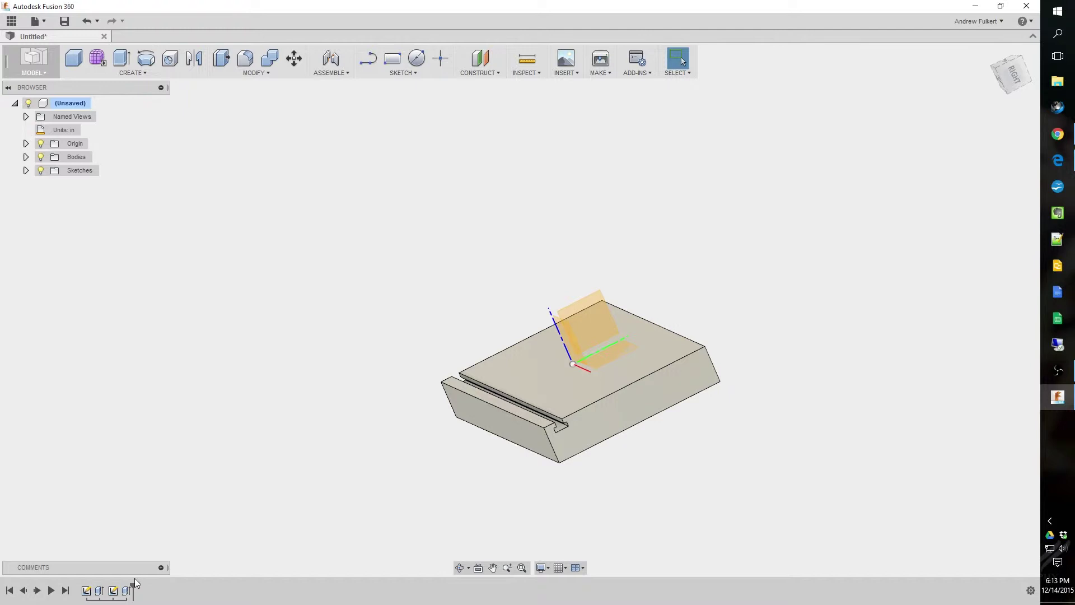
Reopen the slot sketch, dimension the profile 2.00 in from the block's bottom edge, and finish it
{"action": "right_click", "coordinate": [113, 590]}
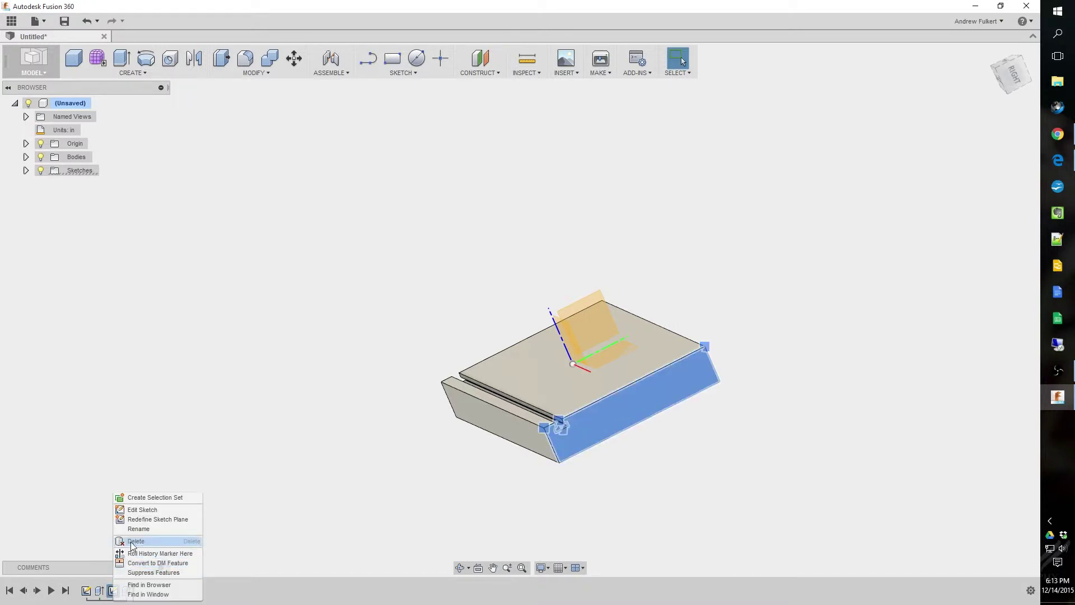
{"action": "left_click", "coordinate": [144, 510]}
{"action": "key", "text": "s"}
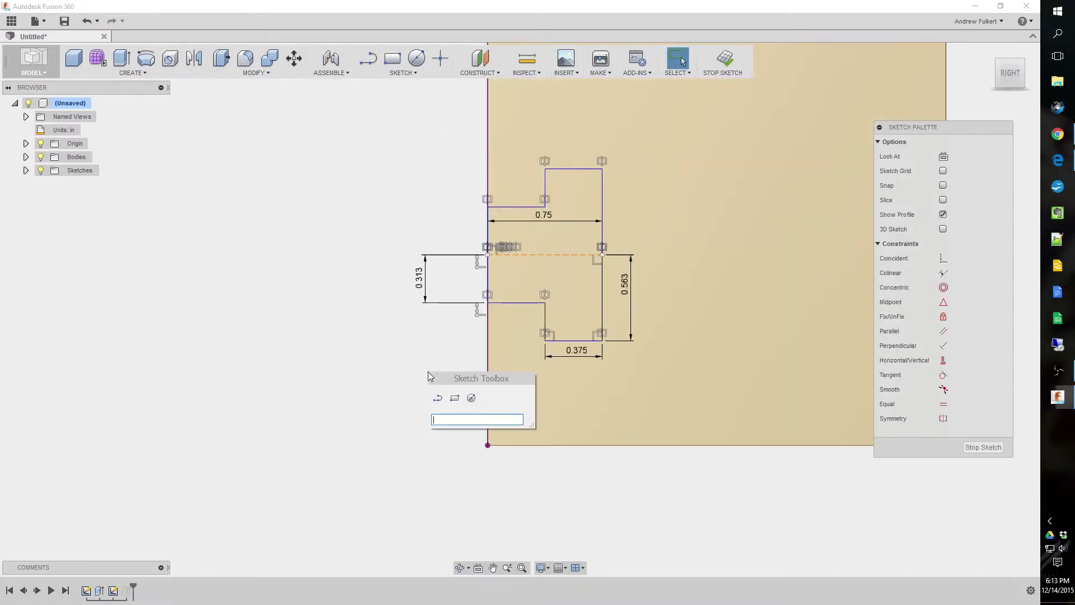
{"action": "key", "text": "d"}
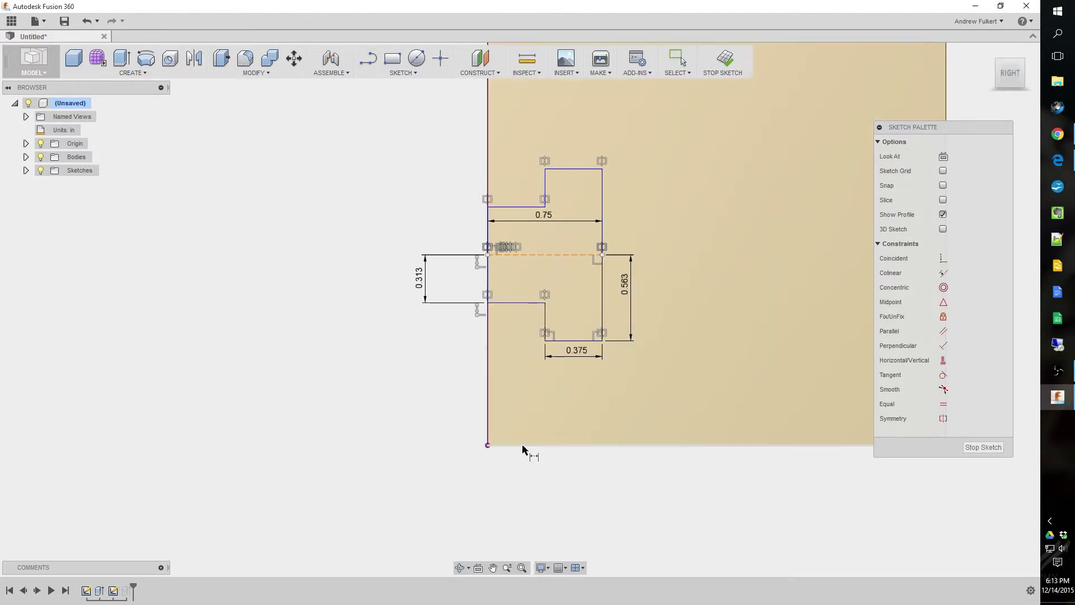
{"action": "left_click", "coordinate": [522, 445]}
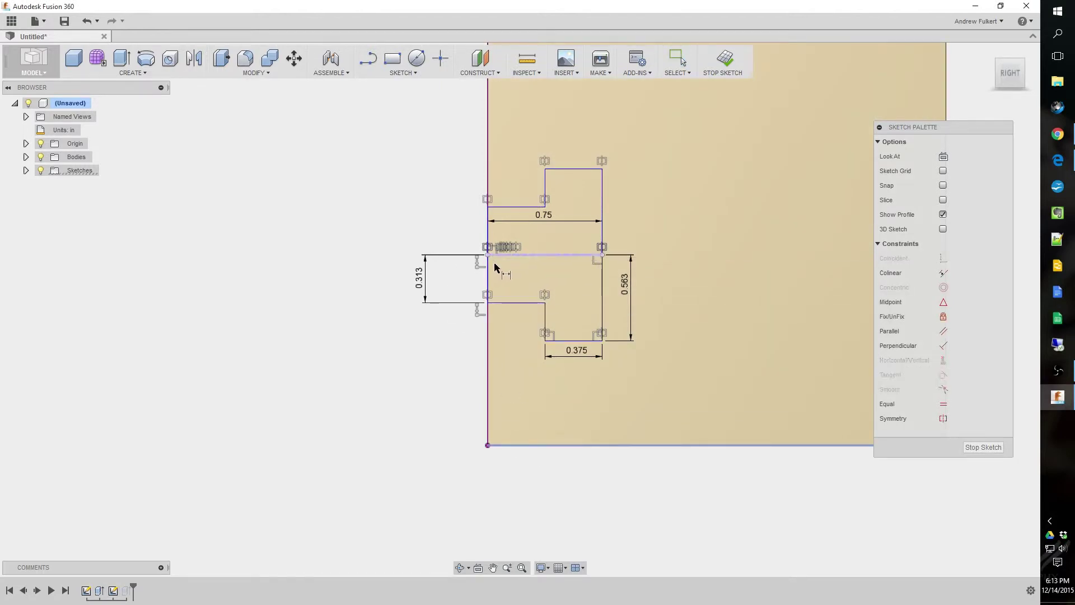
{"action": "left_click", "coordinate": [494, 267]}
{"action": "left_click", "coordinate": [356, 338]}
{"action": "type", "text": "2"}
{"action": "key", "text": "Return"}
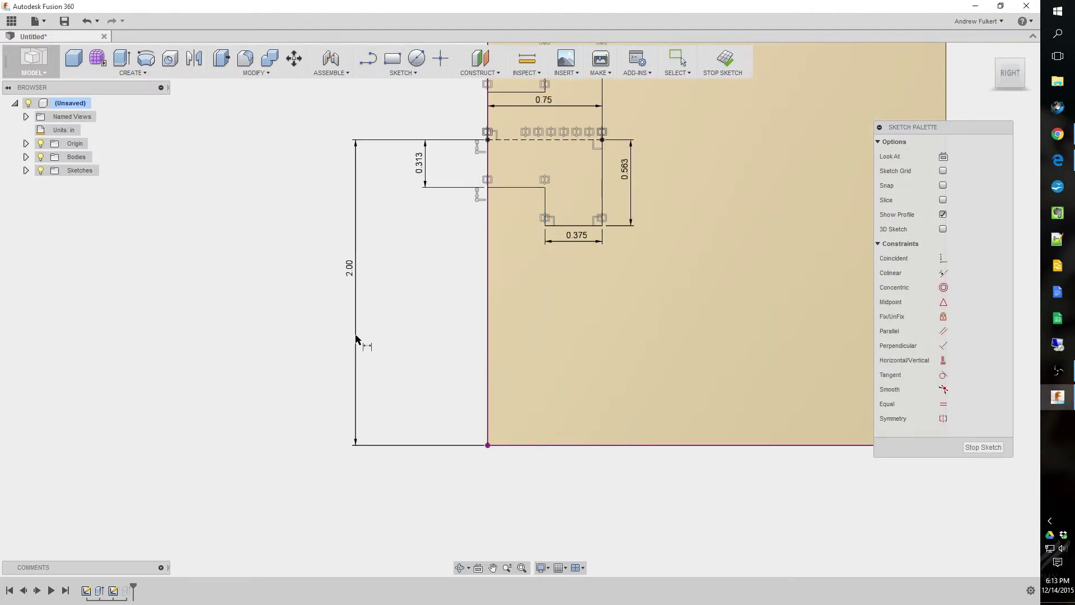
{"action": "scroll", "coordinate": [386, 317], "scroll_direction": "down", "scroll_amount": 5}
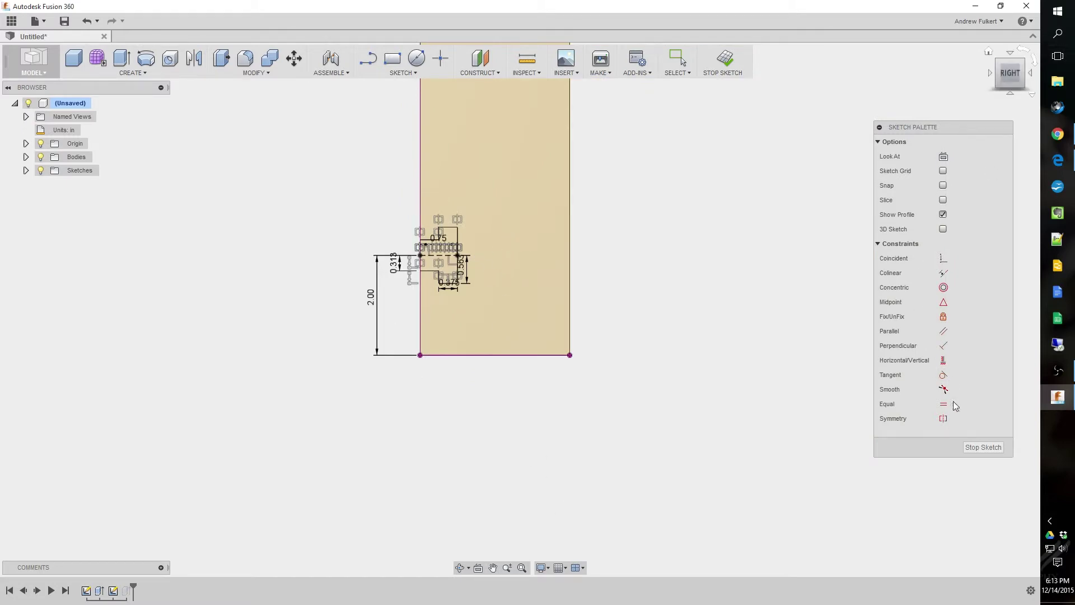
{"action": "left_click", "coordinate": [983, 447]}
{"action": "mouse_move", "coordinate": [459, 297]}
{"action": "middle_mouse_down", "text": "shift"}
{"action": "mouse_move", "coordinate": [420, 276]}
{"action": "mouse_move", "coordinate": [384, 203]}
{"action": "mouse_move", "coordinate": [501, 220]}
{"action": "mouse_move", "coordinate": [487, 240]}
{"action": "mouse_move", "coordinate": [511, 223]}
{"action": "mouse_move", "coordinate": [361, 204]}
{"action": "middle_mouse_up", "text": "shift"}
{"action": "scroll", "coordinate": [487, 240], "scroll_direction": "down", "scroll_amount": 10}
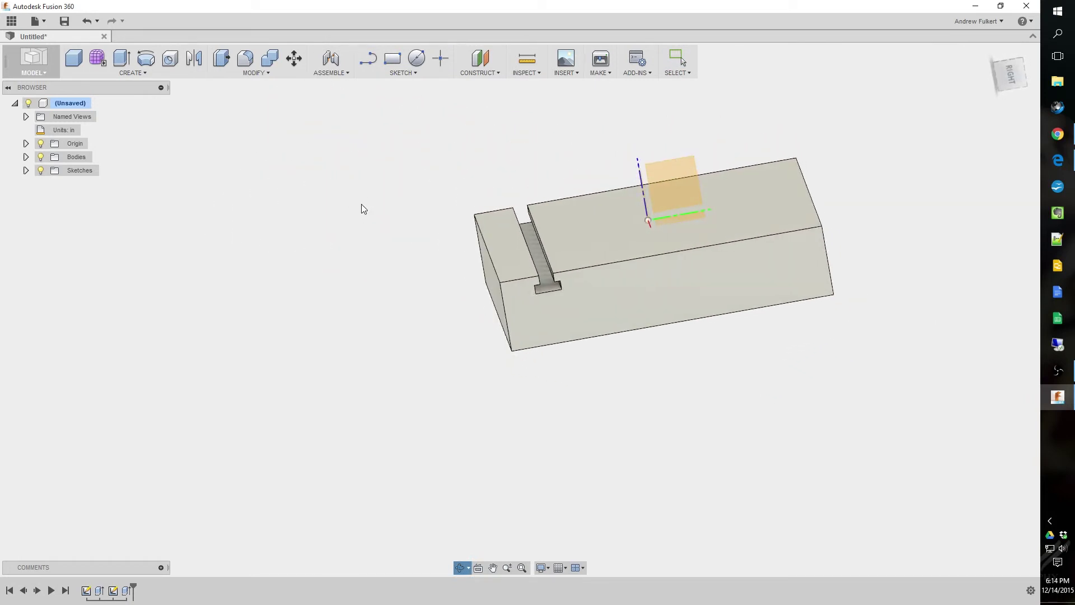
Start a rectangular Features pattern with the T-slot cut as its object
{"action": "left_click", "coordinate": [145, 74]}
{"action": "mouse_move", "coordinate": [140, 274]}
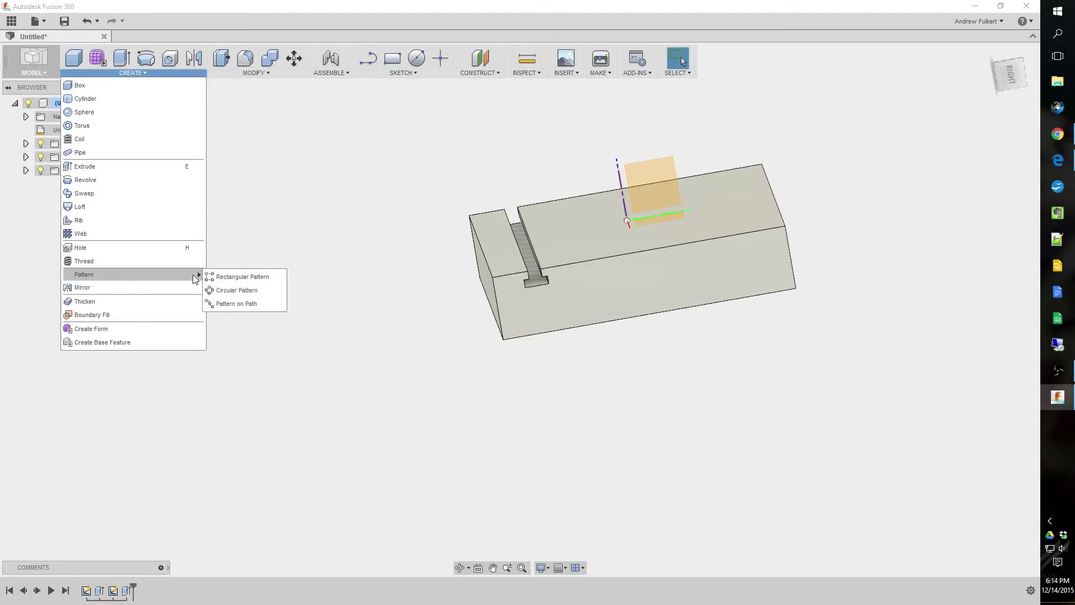
{"action": "left_click", "coordinate": [231, 277]}
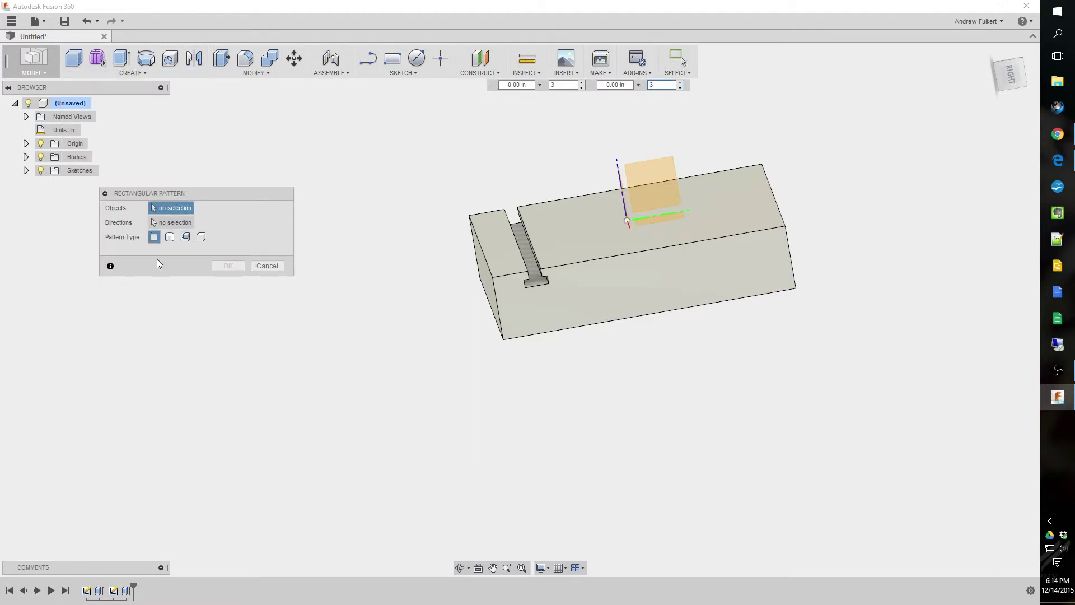
{"action": "left_click", "coordinate": [187, 237]}
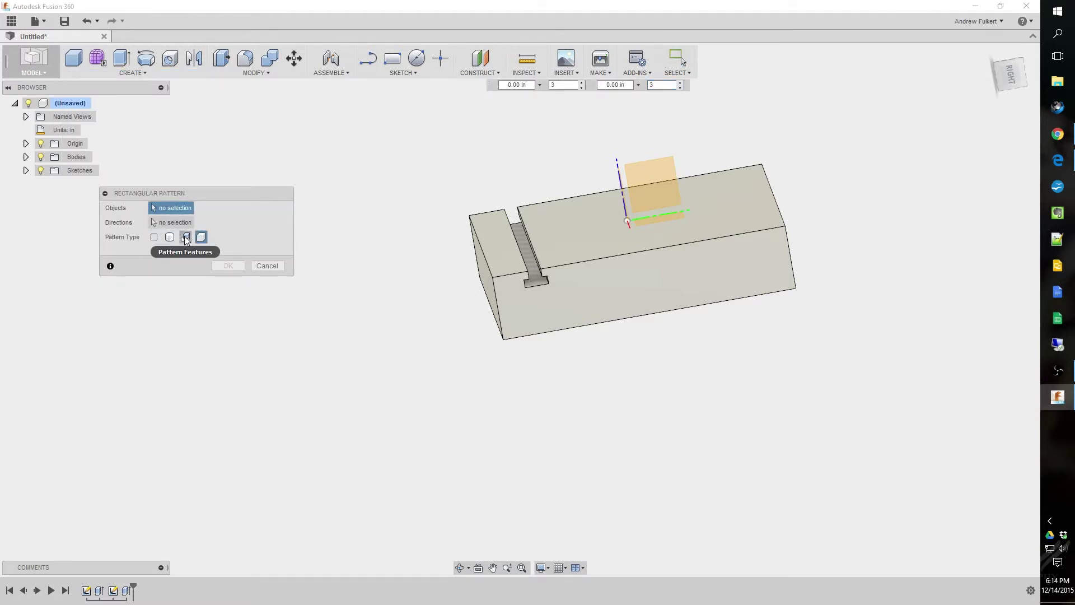
{"action": "left_click", "coordinate": [128, 591]}
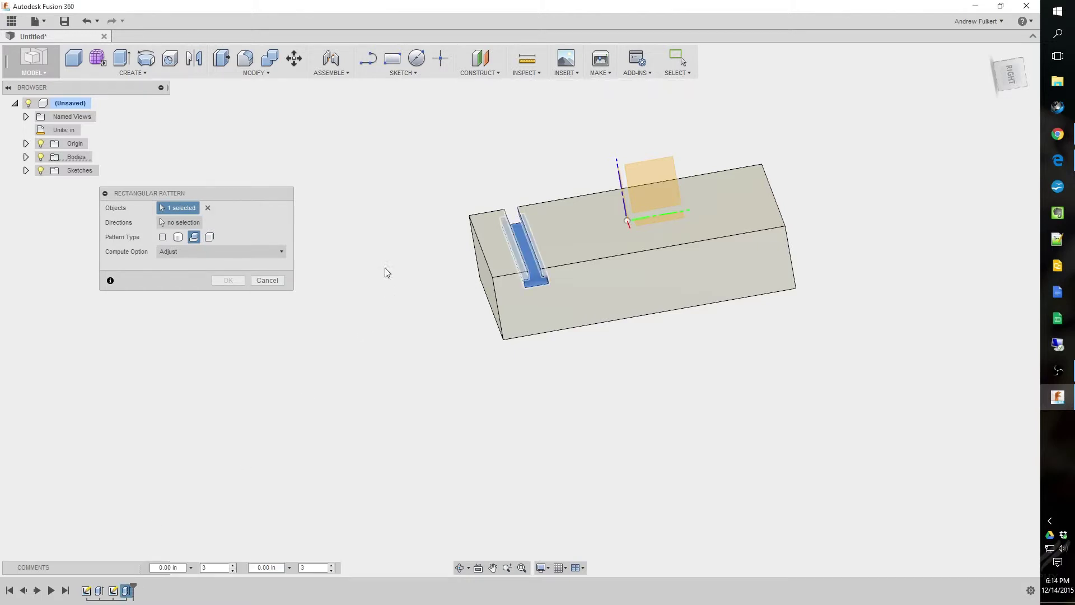
Try block edges as the pattern direction, picking the top edge first
{"action": "middle_click_drag", "start_coordinate": [345, 244], "coordinate": [442, 277], "text": "shift"}
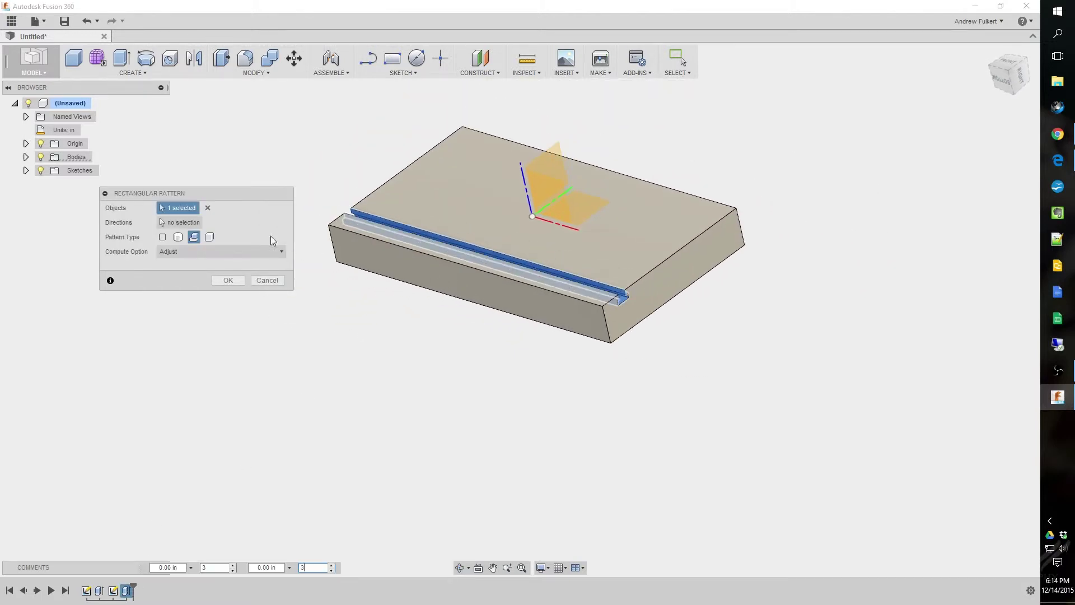
{"action": "left_click", "coordinate": [193, 223]}
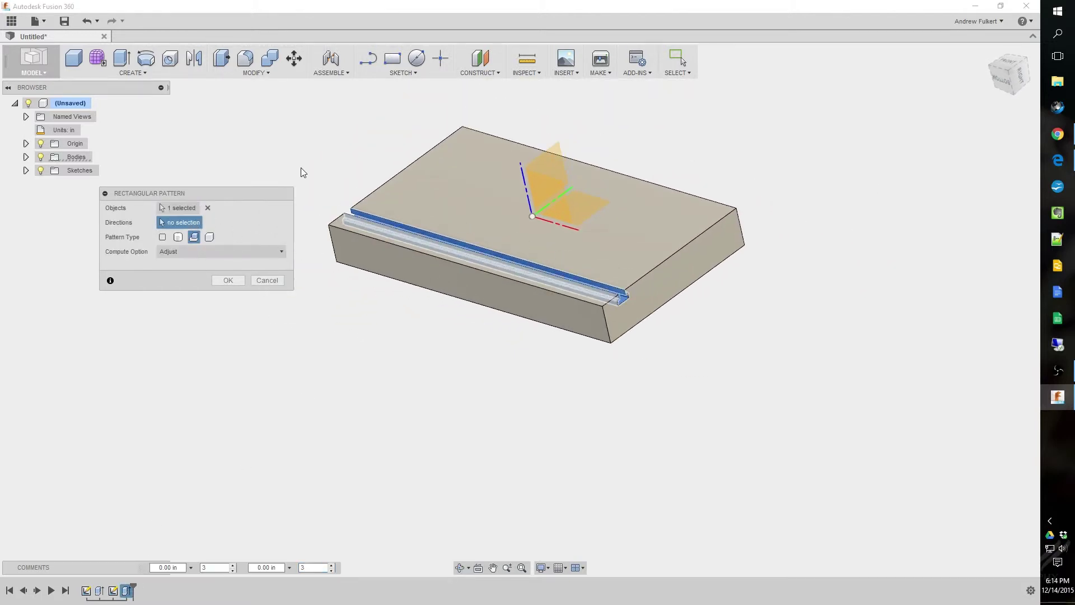
{"action": "left_click", "coordinate": [389, 178]}
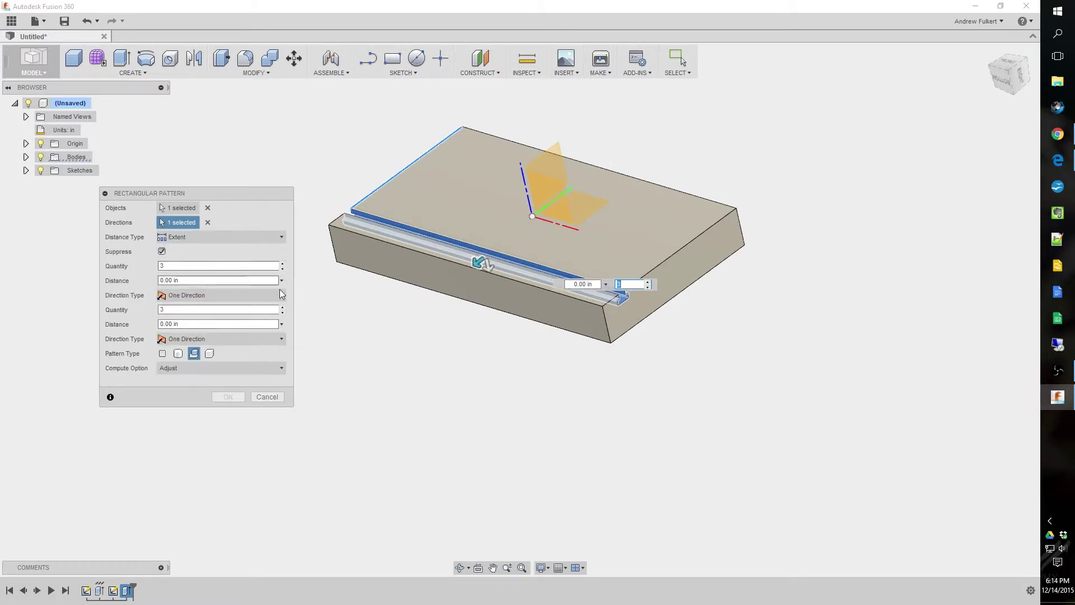
{"action": "left_click", "coordinate": [207, 222]}
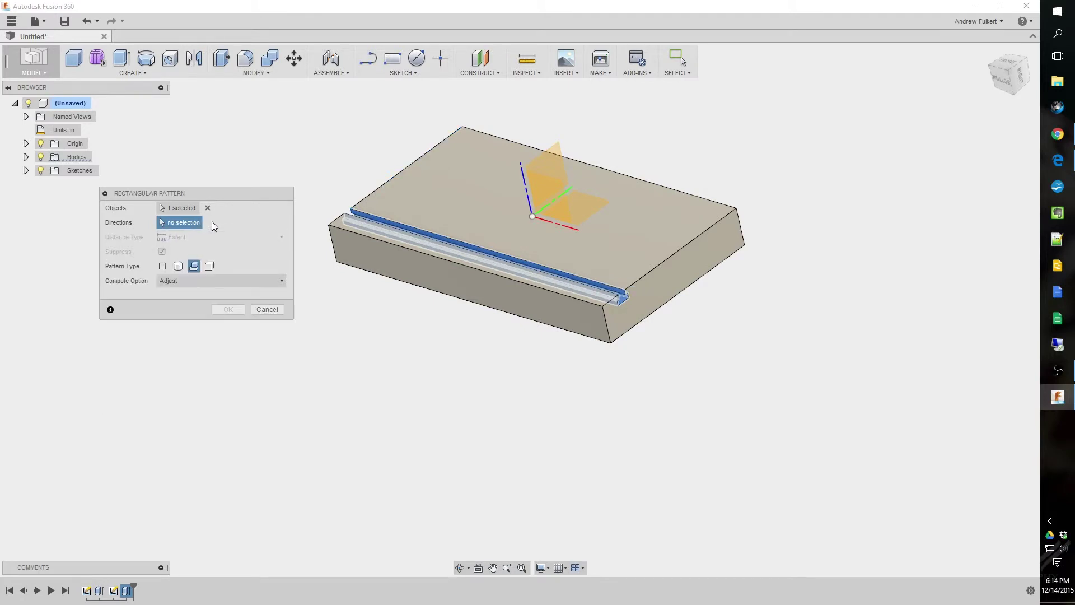
{"action": "left_click", "coordinate": [337, 219]}
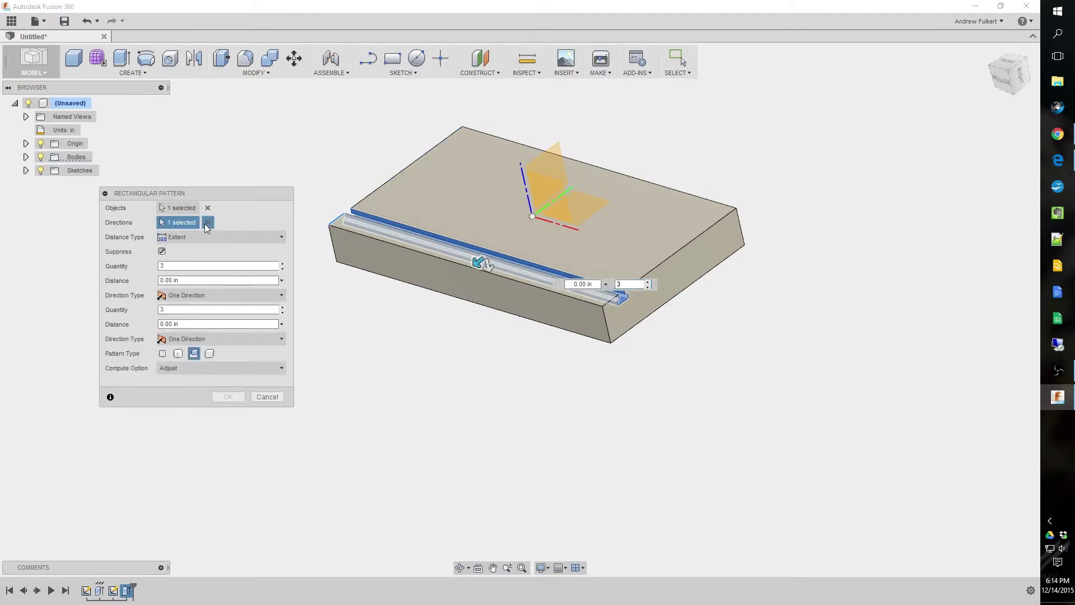
{"action": "left_click", "coordinate": [207, 222]}
Use the top face's right edge as pattern direction, with Spacing type and -2.5 in second distance
{"action": "left_click", "coordinate": [652, 269]}
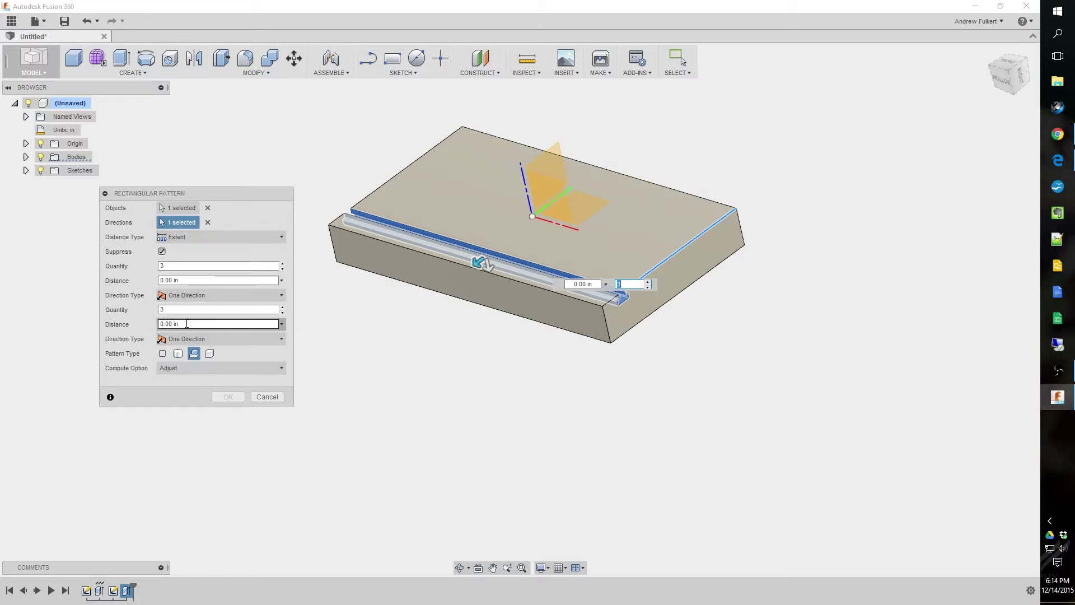
{"action": "type", "text": "2.5"}
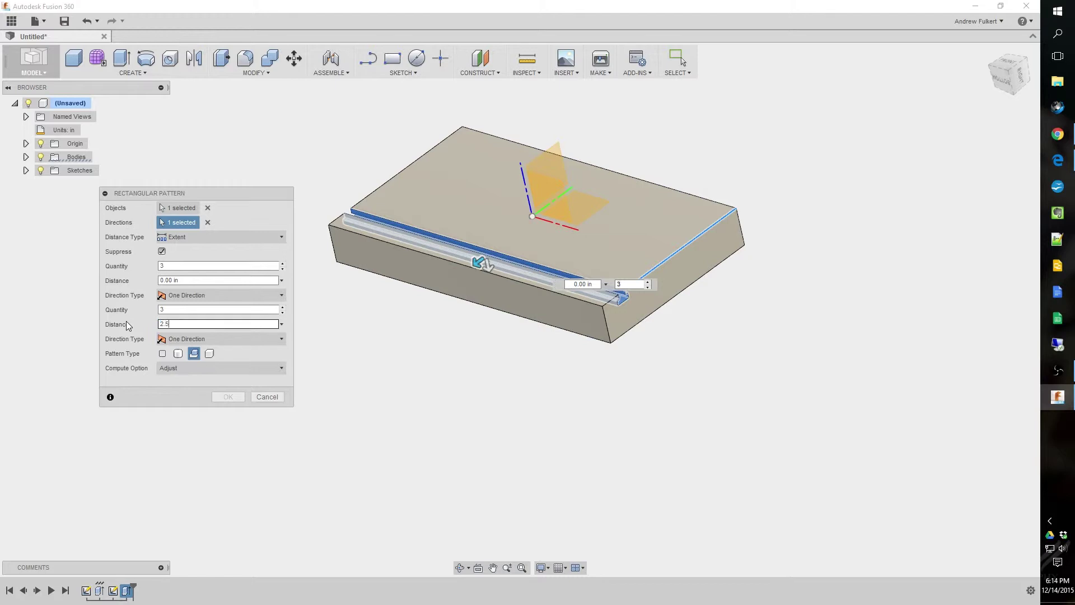
{"action": "left_click", "coordinate": [179, 310]}
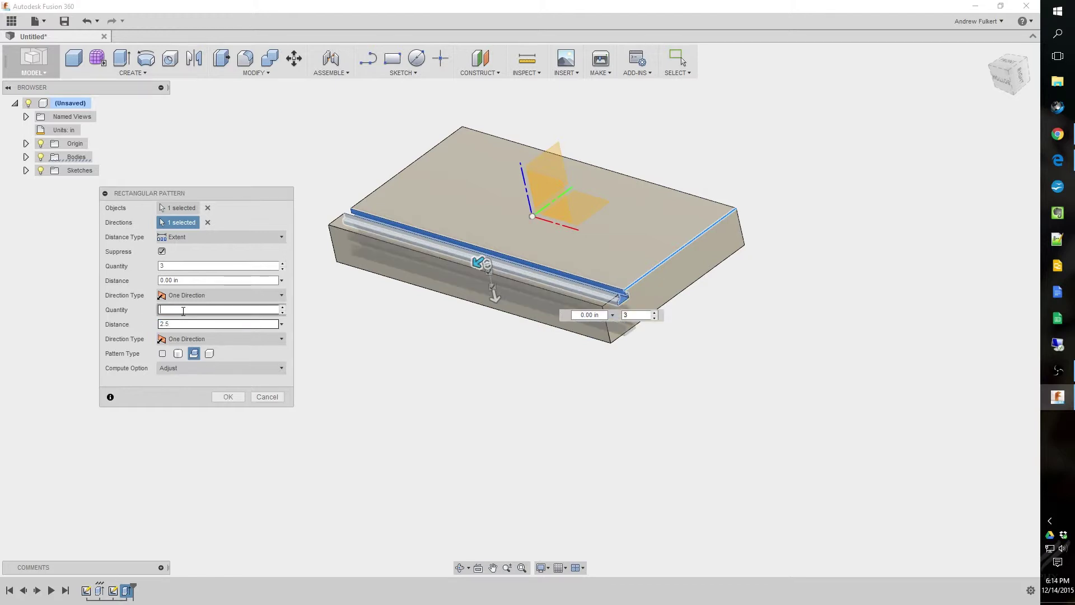
{"action": "left_click", "coordinate": [186, 238]}
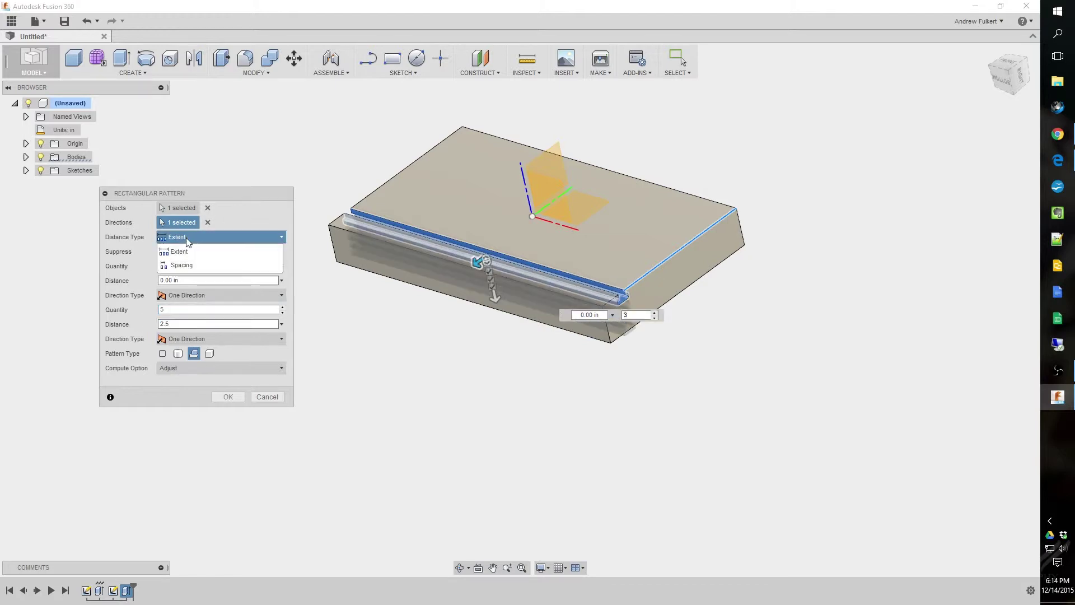
{"action": "left_click", "coordinate": [191, 266]}
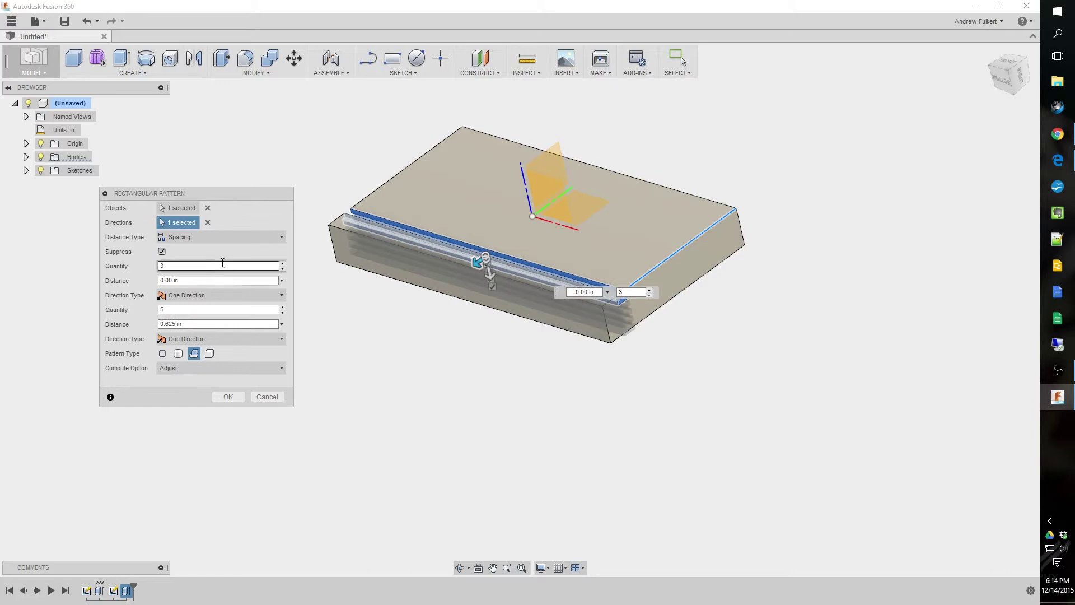
{"action": "triple_click", "coordinate": [192, 324]}
{"action": "type", "text": "2"}
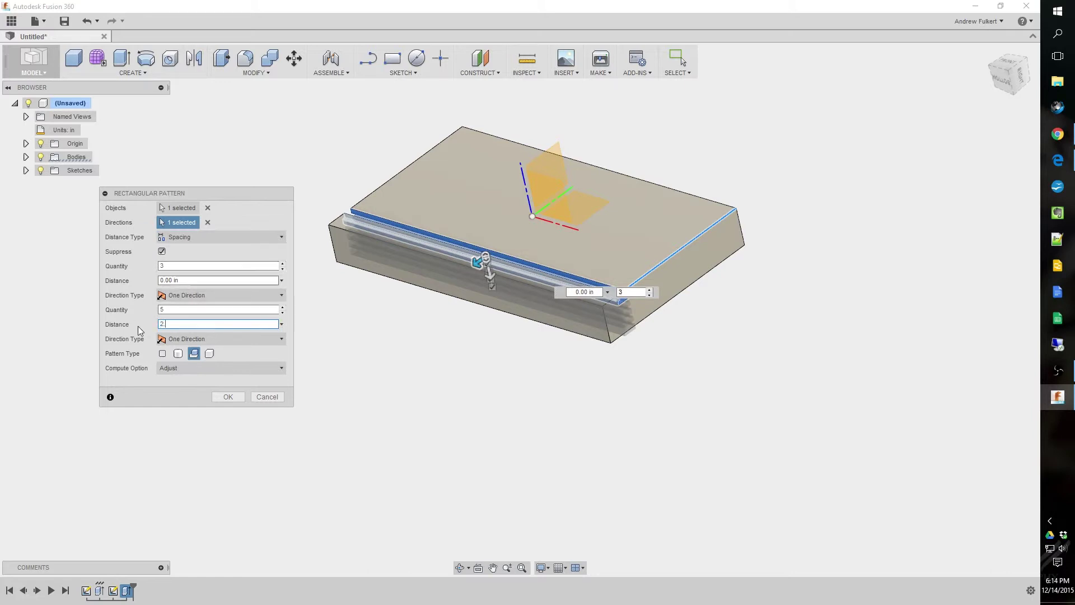
{"action": "key", "text": "BackSpace"}
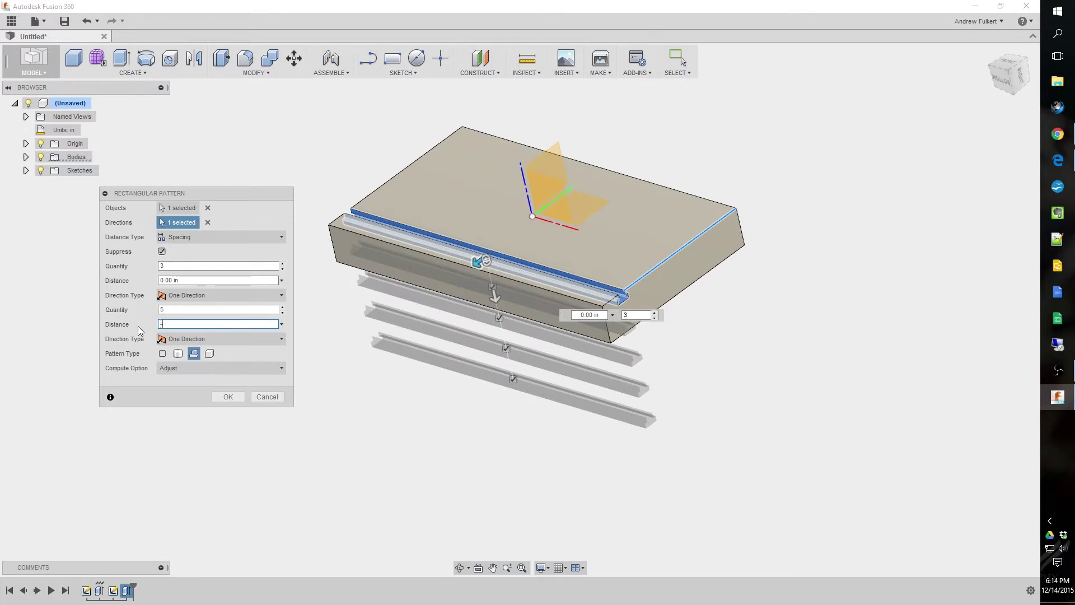
{"action": "type", "text": "-2.5"}
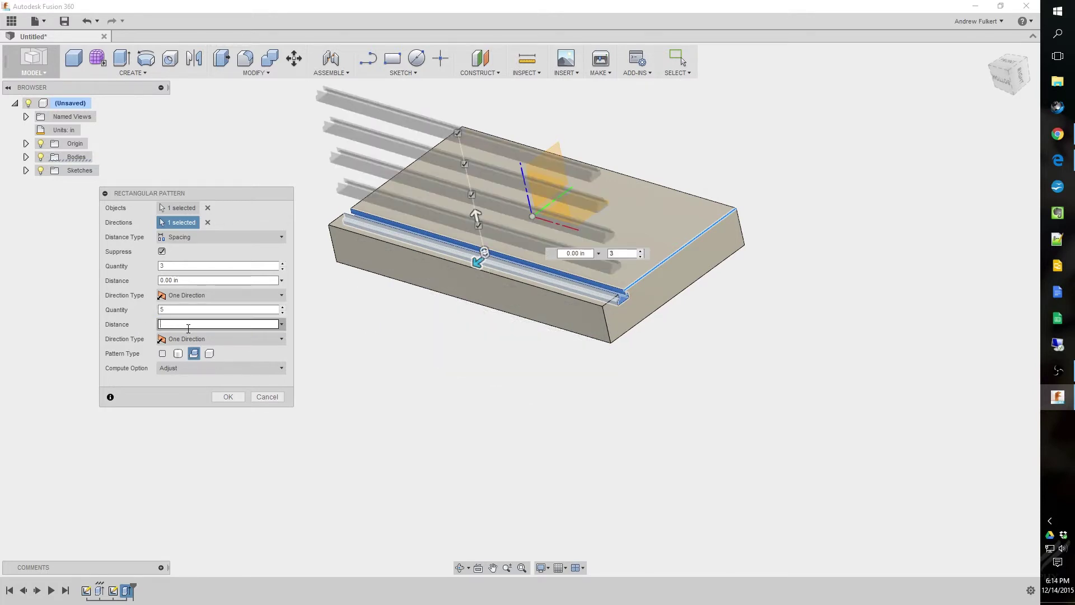
Set the first direction to quantity 5 at -2.5 in spacing and commit the T-slot pattern
{"action": "left_click", "coordinate": [178, 267]}
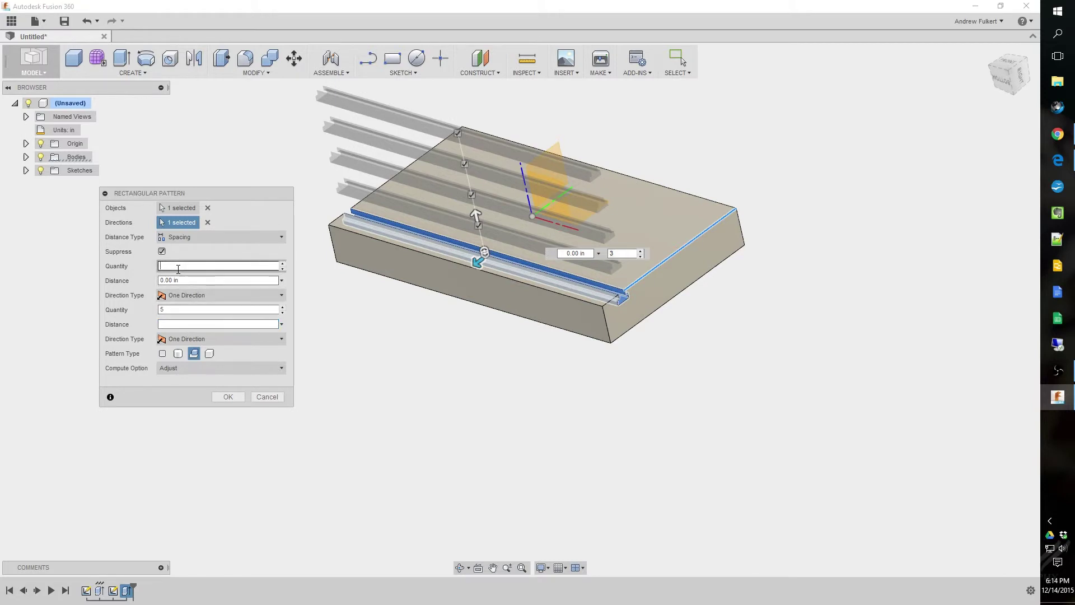
{"action": "type", "text": "5"}
{"action": "key", "text": "Tab"}
{"action": "type", "text": "-"}
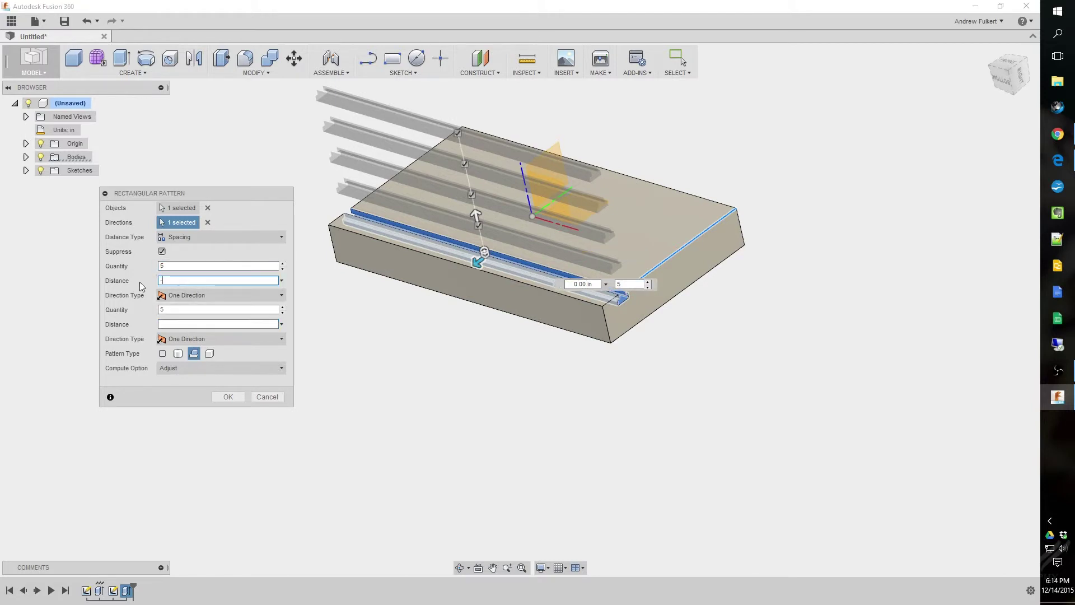
{"action": "type", "text": "2.5"}
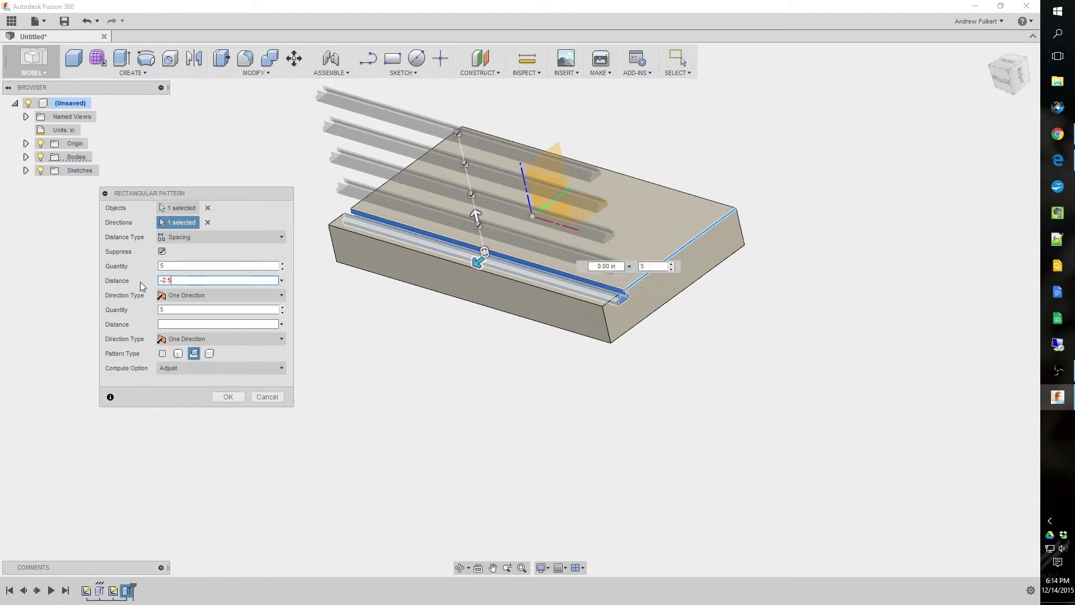
{"action": "left_click", "coordinate": [177, 310]}
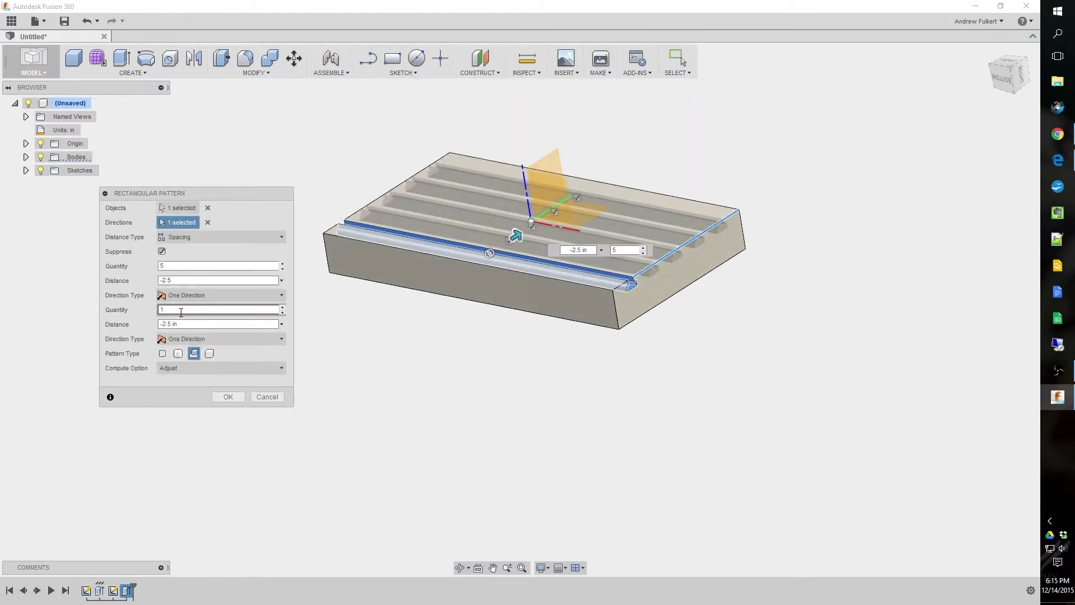
{"action": "middle_click_drag", "start_coordinate": [458, 410], "coordinate": [422, 425], "text": "shift"}
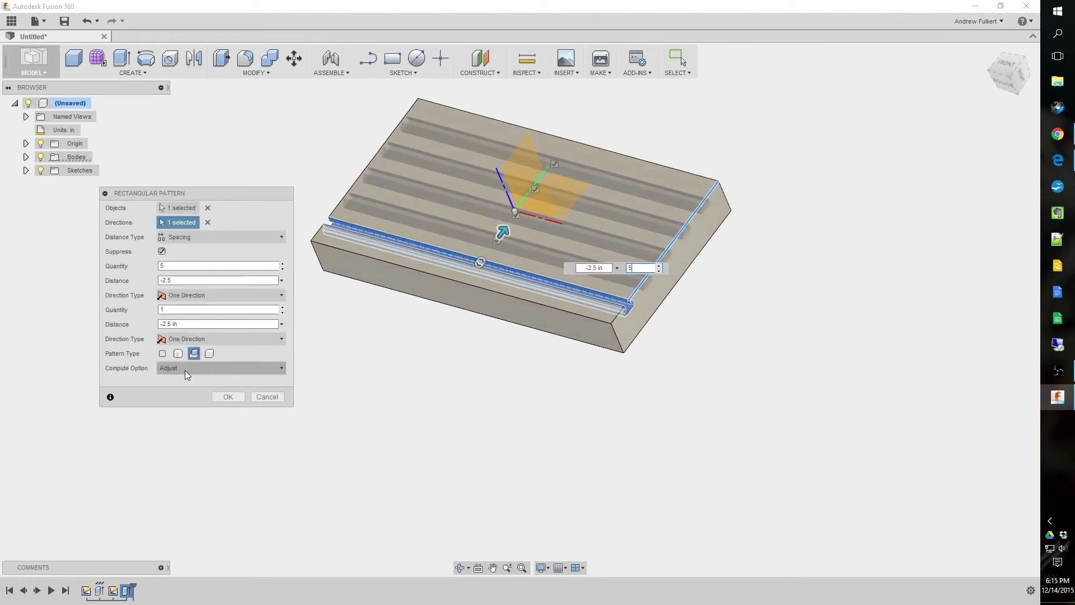
{"action": "left_click", "coordinate": [228, 397]}
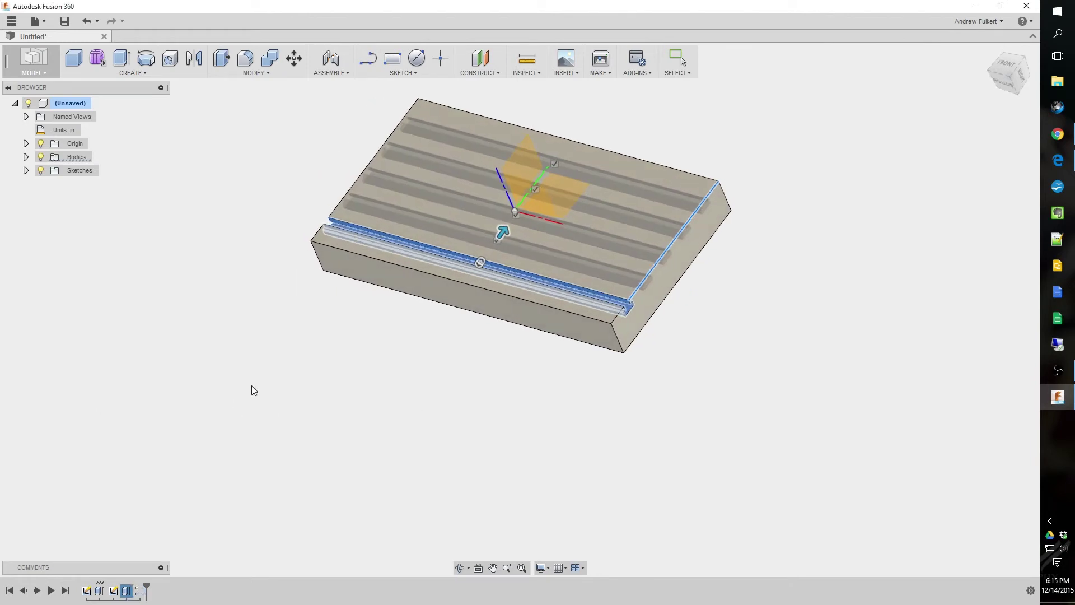
Orbit lower, start an Offset Plane from Construct, and bring up the Chrome spec search
{"action": "middle_click_drag", "start_coordinate": [252, 388], "coordinate": [436, 210], "text": "shift"}
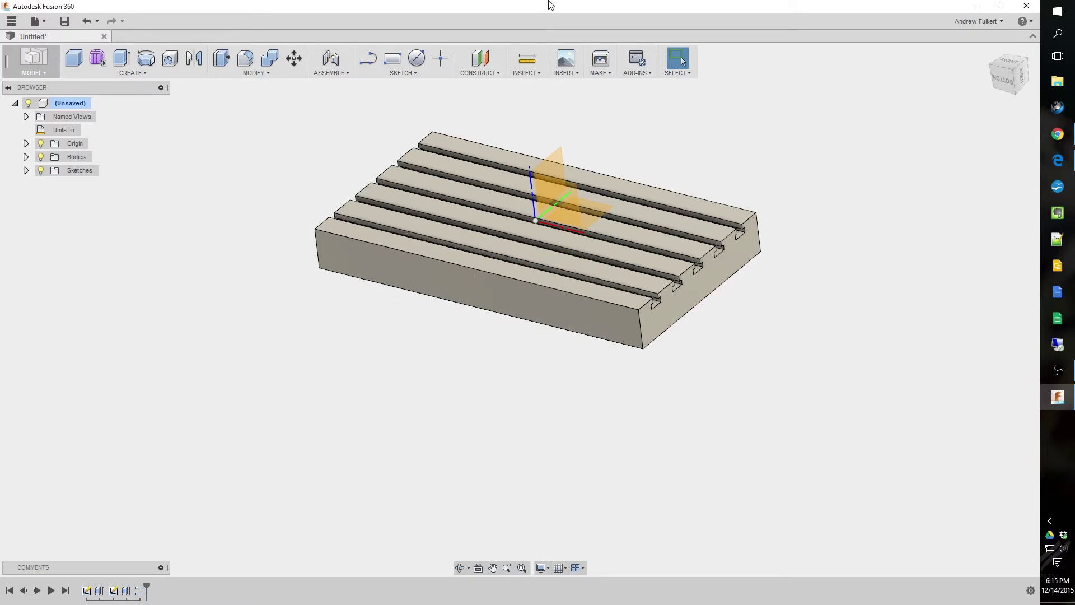
{"action": "middle_click_drag", "start_coordinate": [513, 74], "coordinate": [483, 97], "text": "shift"}
{"action": "left_click", "coordinate": [473, 73]}
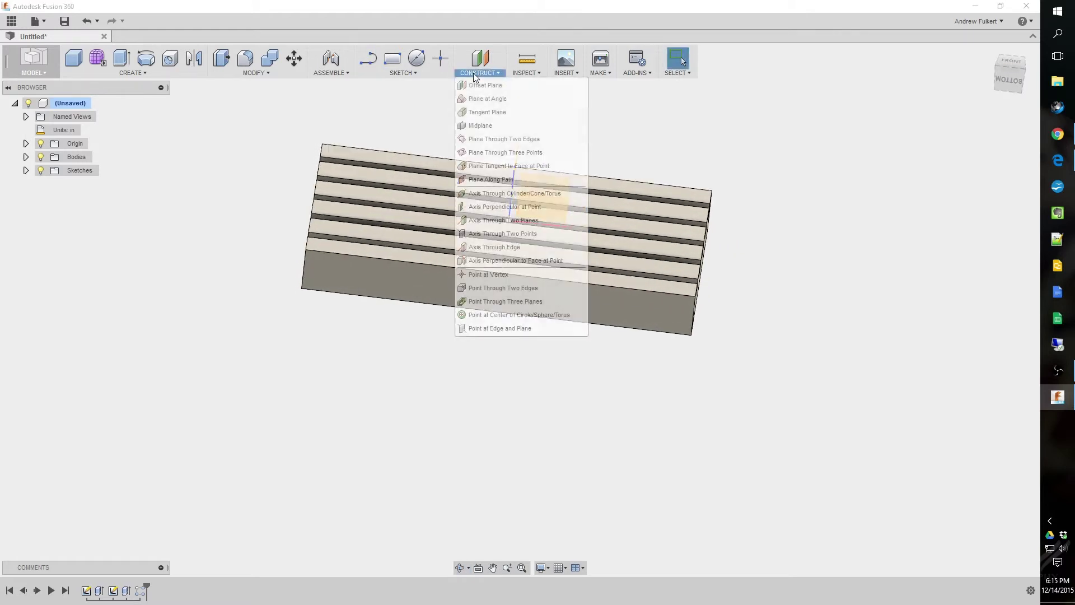
{"action": "left_click", "coordinate": [485, 85]}
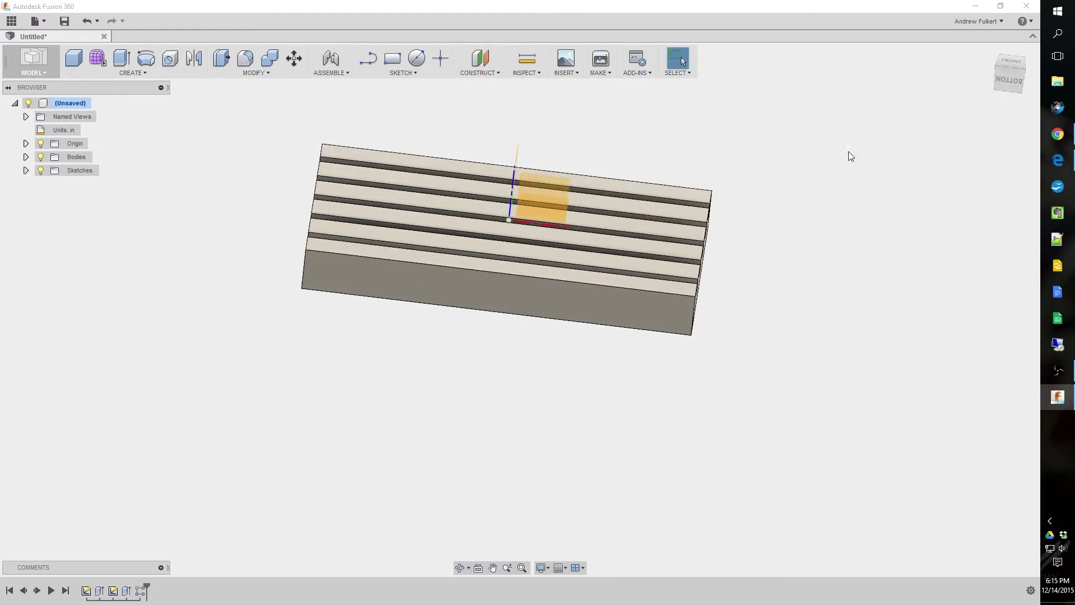
{"action": "left_click", "coordinate": [1058, 134]}
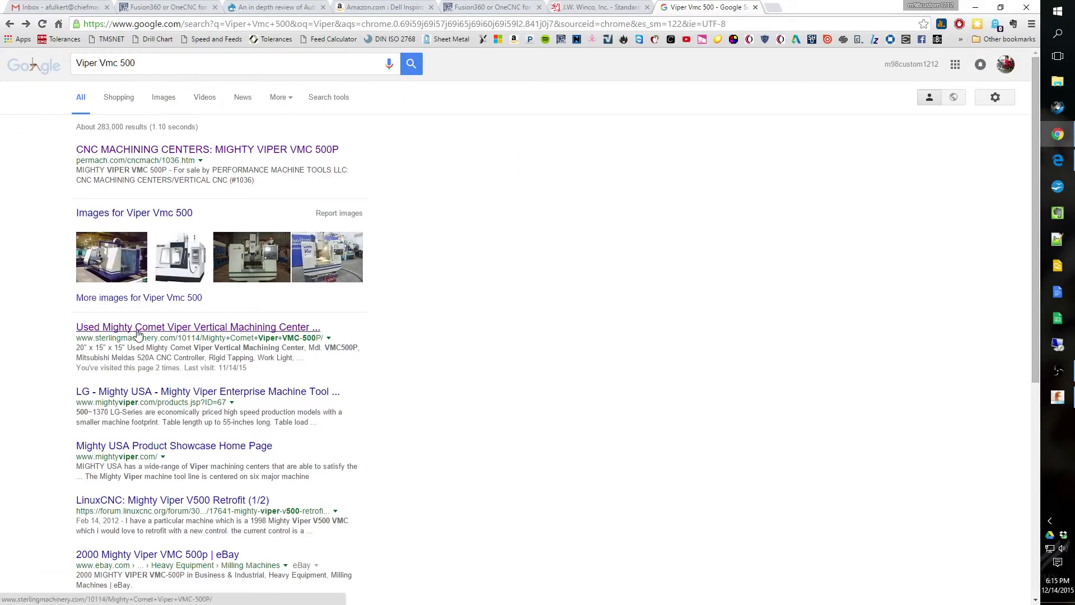
Open the Sterling Machinery Viper VMC-500P listing and highlight its 20-1/2" spindle-nose-to-table spec
{"action": "left_click", "coordinate": [301, 326]}
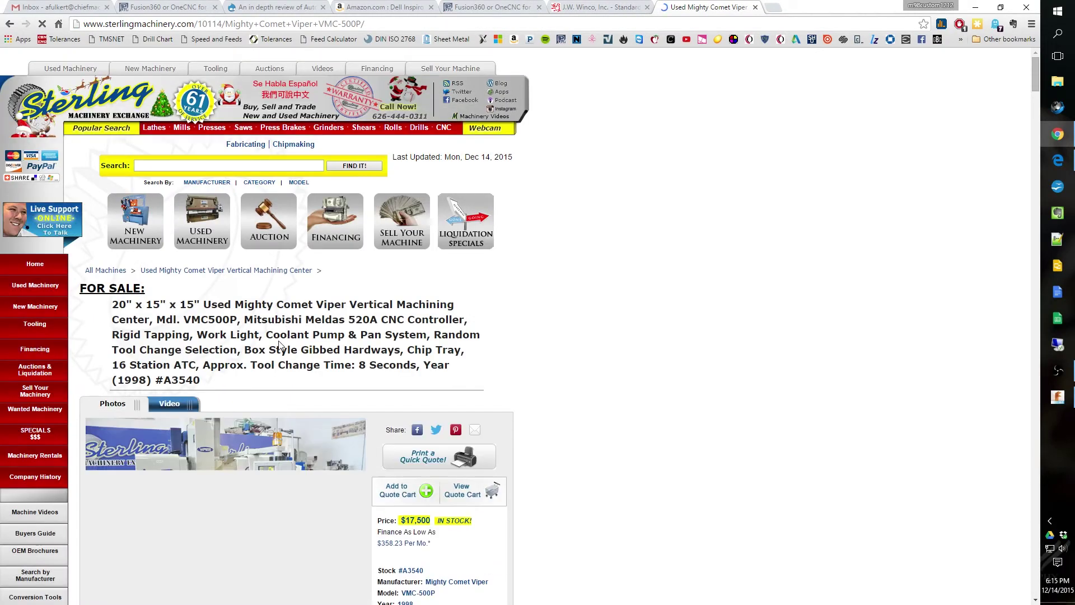
{"action": "scroll", "coordinate": [280, 345], "scroll_direction": "down", "scroll_amount": 12}
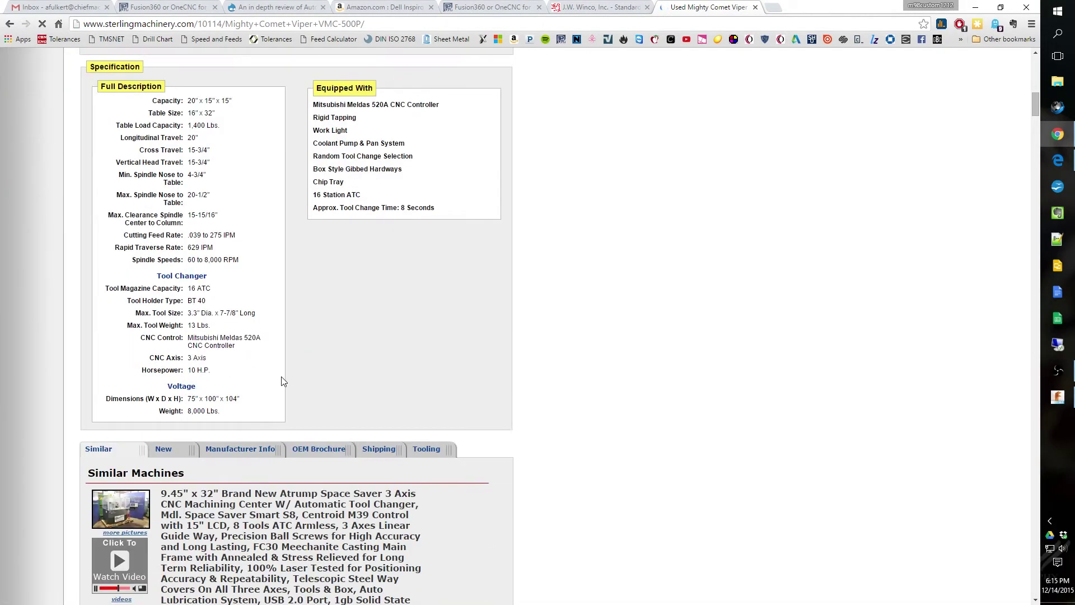
{"action": "scroll", "coordinate": [283, 381], "scroll_direction": "up", "scroll_amount": 12}
{"action": "scroll", "coordinate": [265, 301], "scroll_direction": "down", "scroll_amount": 11}
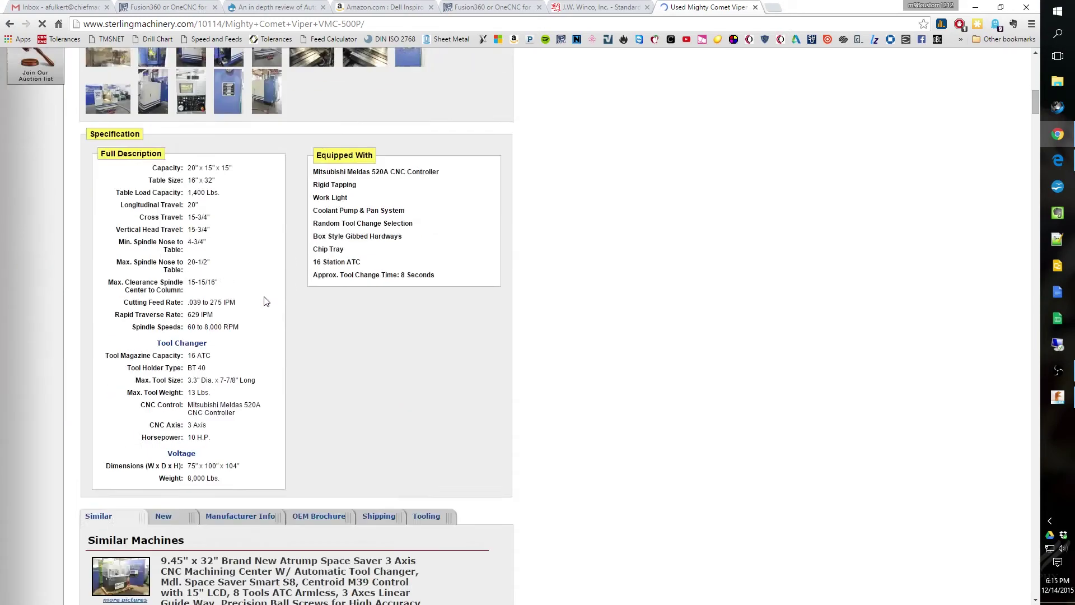
{"action": "scroll", "coordinate": [266, 300], "scroll_direction": "down", "scroll_amount": 2}
{"action": "scroll", "coordinate": [139, 317], "scroll_direction": "up", "scroll_amount": 2}
{"action": "left_click_drag", "start_coordinate": [116, 262], "coordinate": [207, 263]}
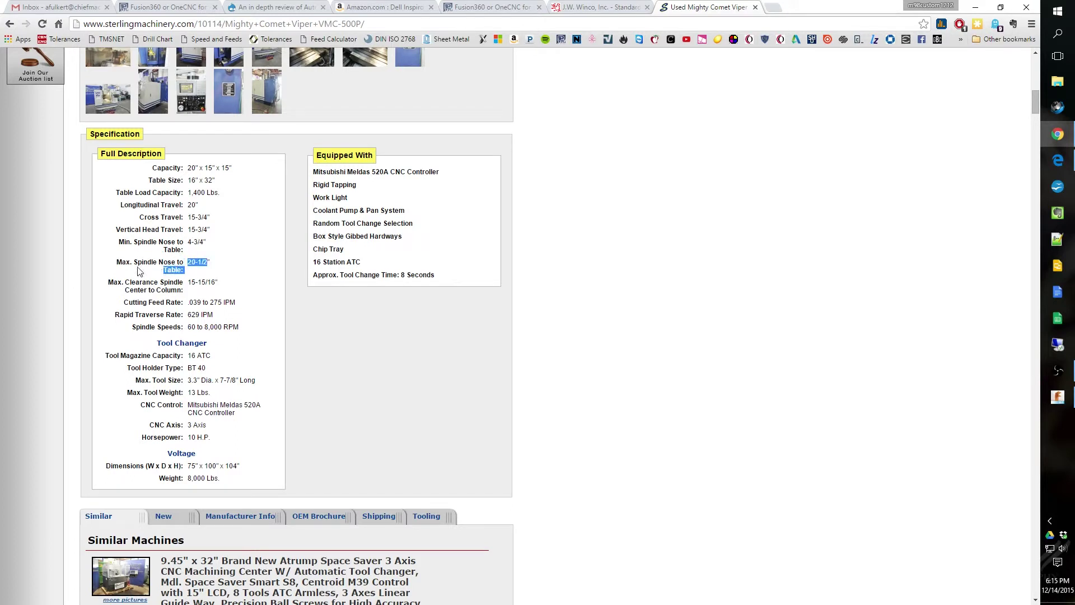
Back in Fusion 360, create an offset plane 20.5 in above the base plane
{"action": "left_click", "coordinate": [975, 8]}
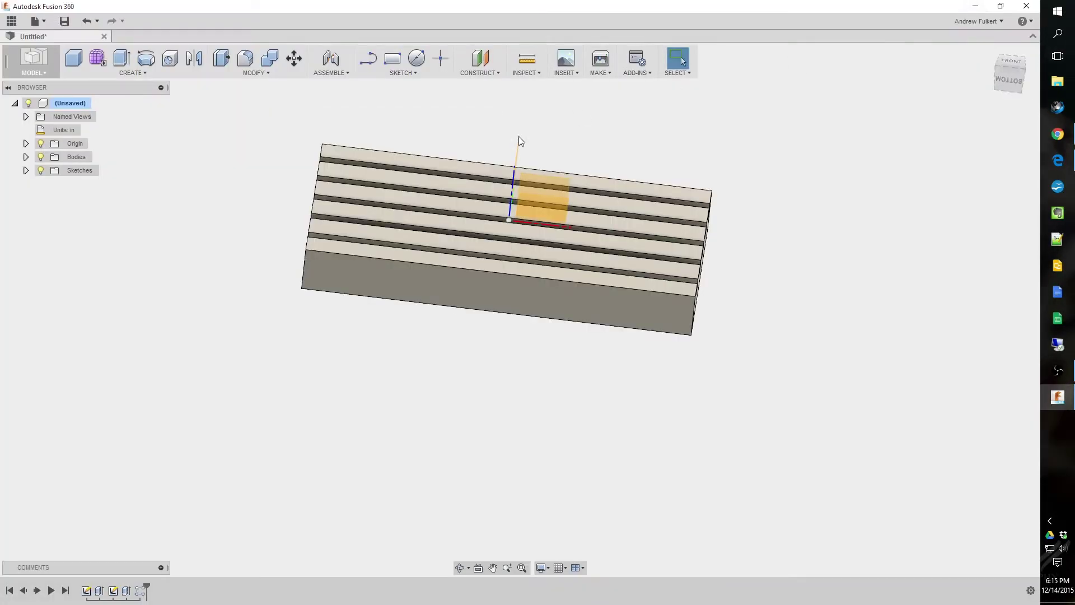
{"action": "middle_click_drag", "start_coordinate": [496, 216], "coordinate": [347, 206], "text": "shift"}
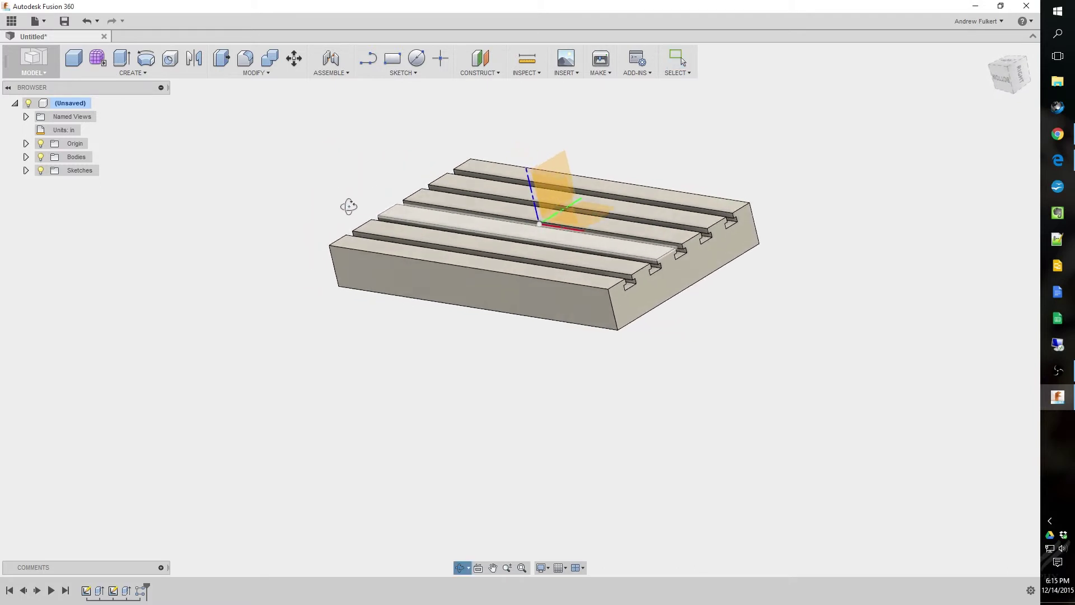
{"action": "left_click", "coordinate": [499, 73]}
{"action": "left_click", "coordinate": [487, 84]}
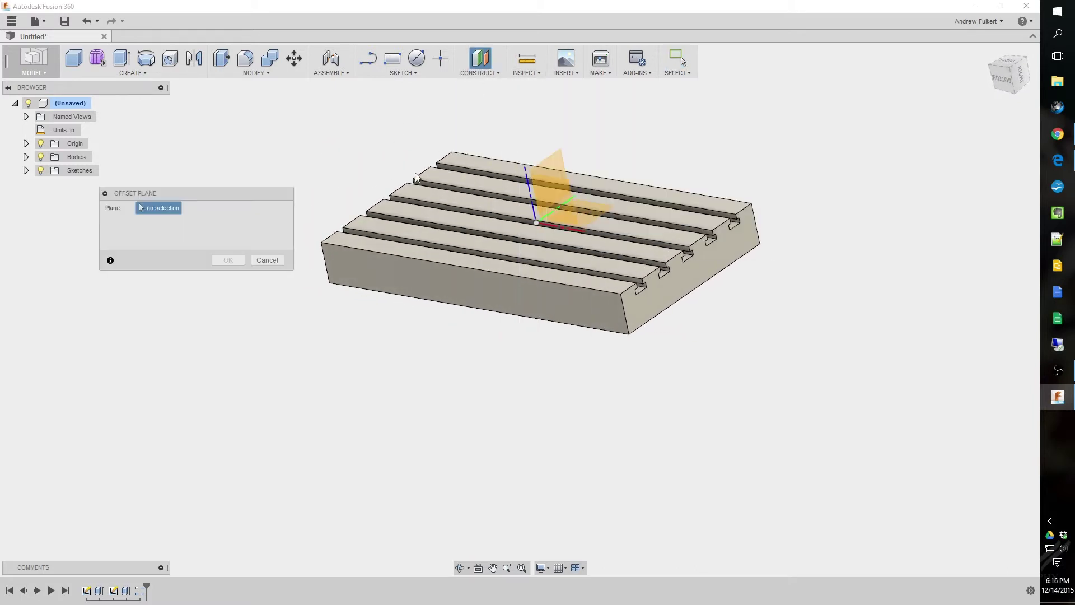
{"action": "left_click", "coordinate": [593, 211]}
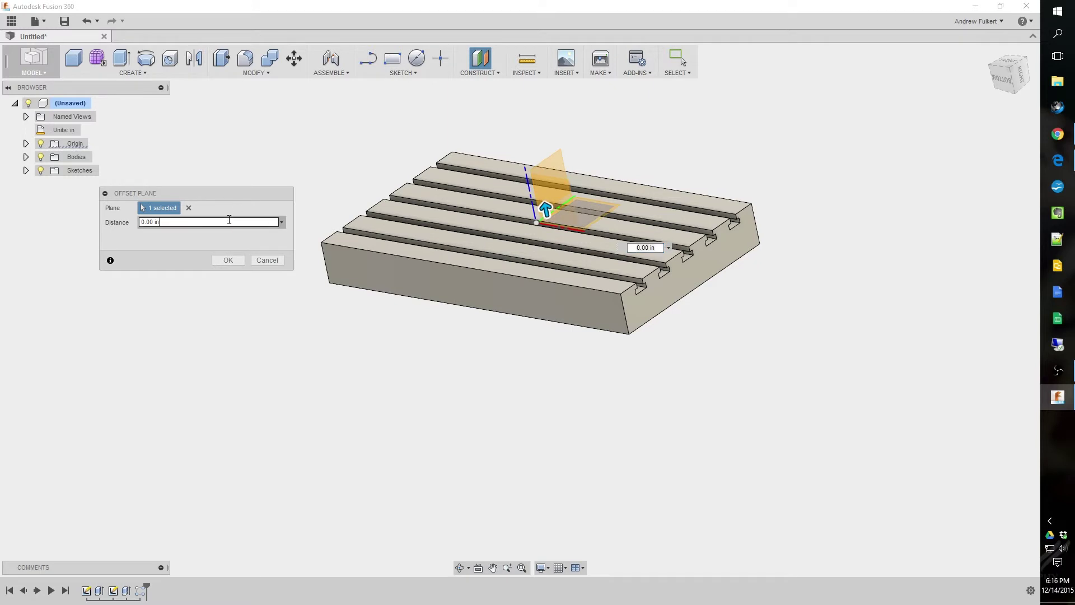
{"action": "type", "text": "20.5"}
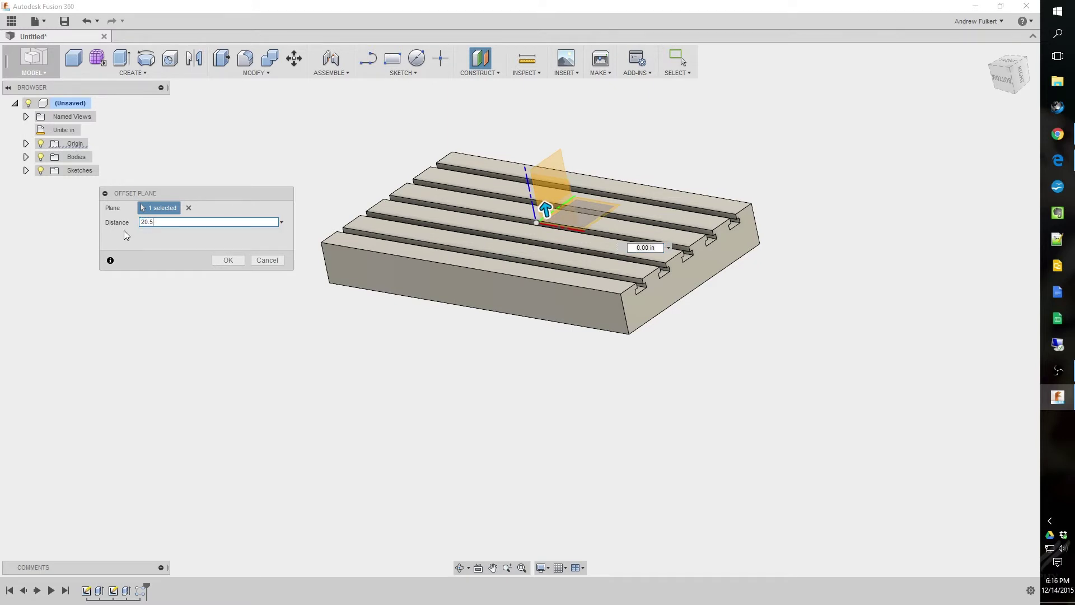
{"action": "left_click", "coordinate": [228, 261]}
{"action": "scroll", "coordinate": [340, 331], "scroll_direction": "down", "scroll_amount": 3}
{"action": "middle_click_drag", "start_coordinate": [340, 331], "coordinate": [348, 237], "text": "shift"}
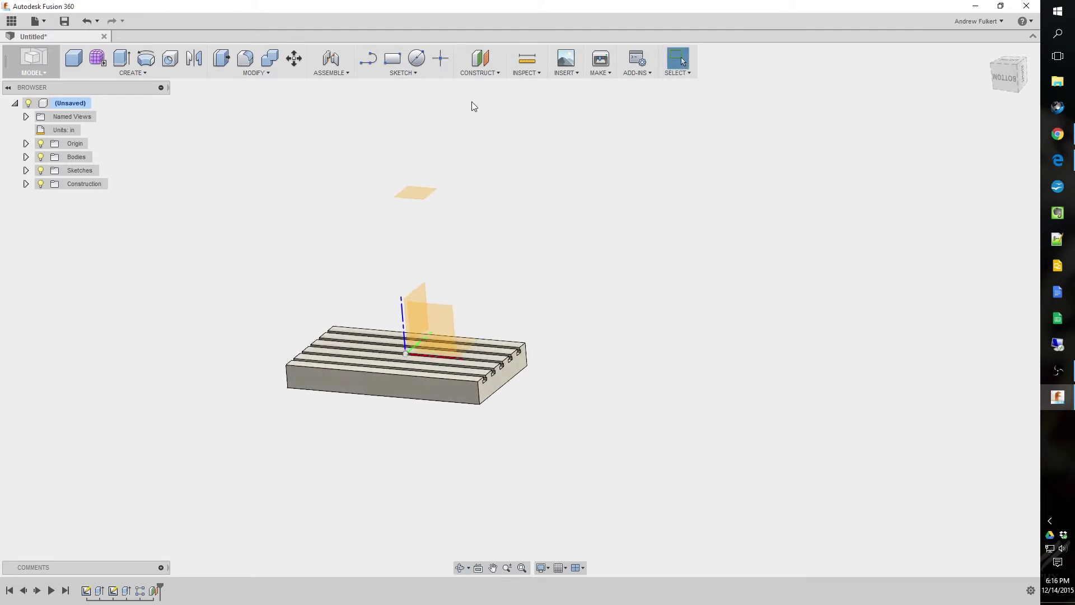
Add a second offset plane at -1.75 in from the 20.5 in plane
{"action": "left_click", "coordinate": [477, 71]}
{"action": "left_click", "coordinate": [267, 260]}
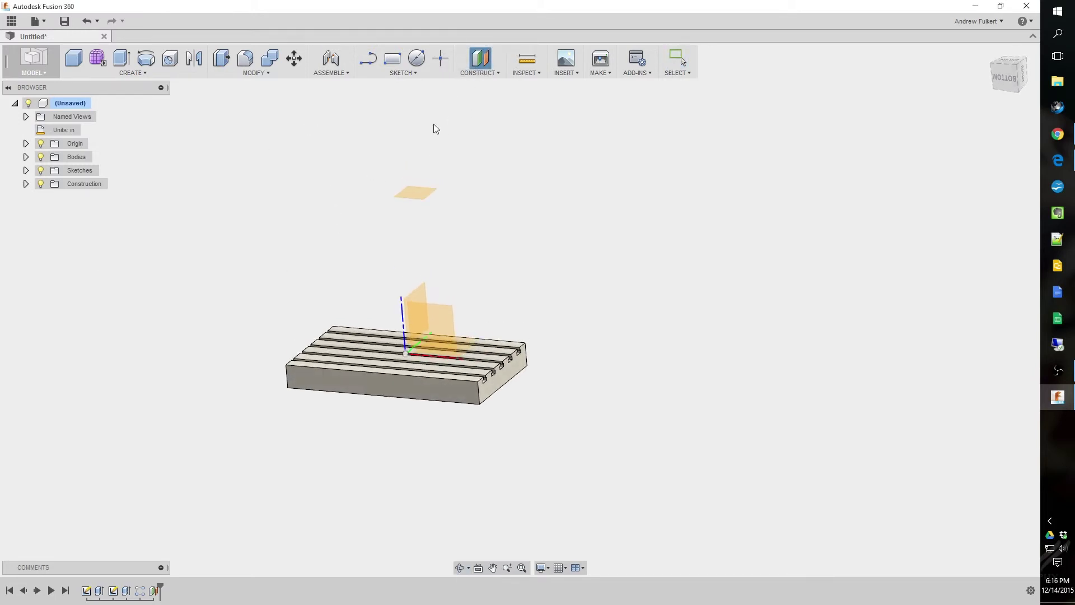
{"action": "left_click", "coordinate": [479, 73]}
{"action": "left_click", "coordinate": [484, 84]}
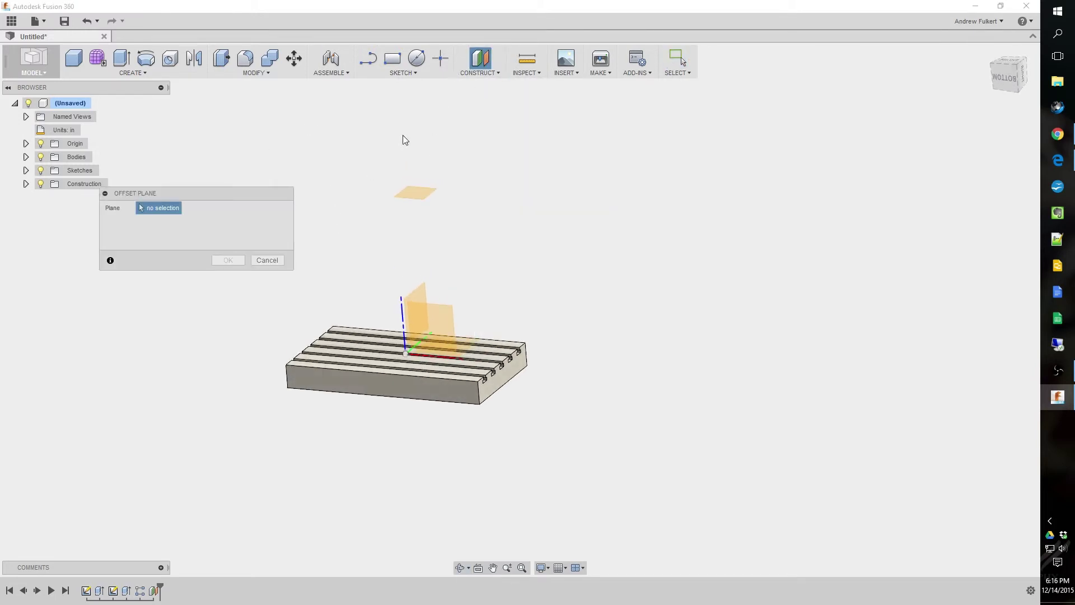
{"action": "left_click", "coordinate": [407, 190]}
{"action": "left_click", "coordinate": [214, 224]}
{"action": "left_click", "coordinate": [214, 224]}
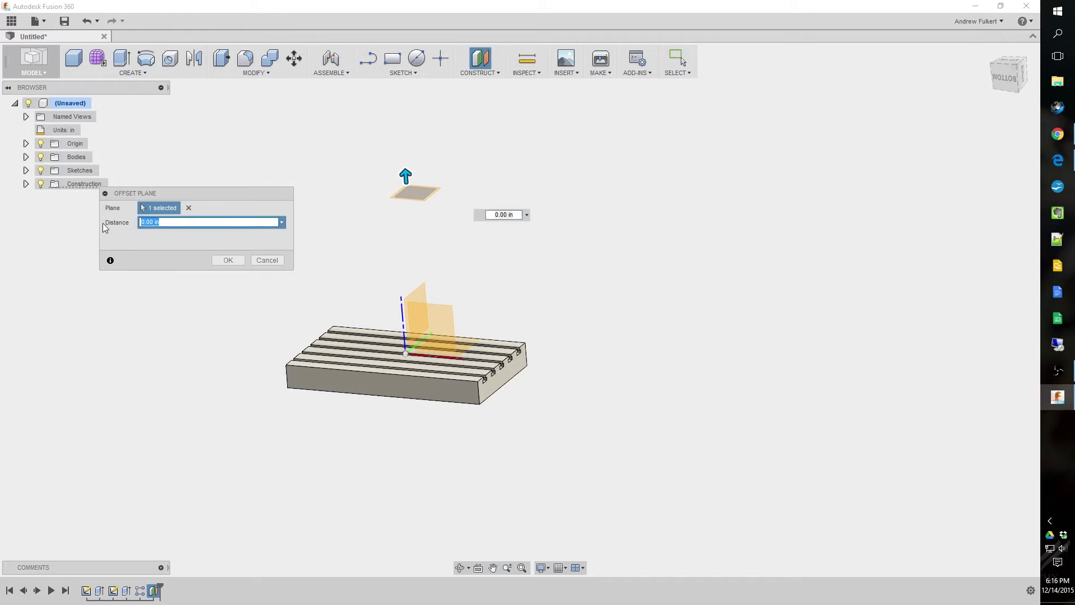
{"action": "type", "text": "-1.785"}
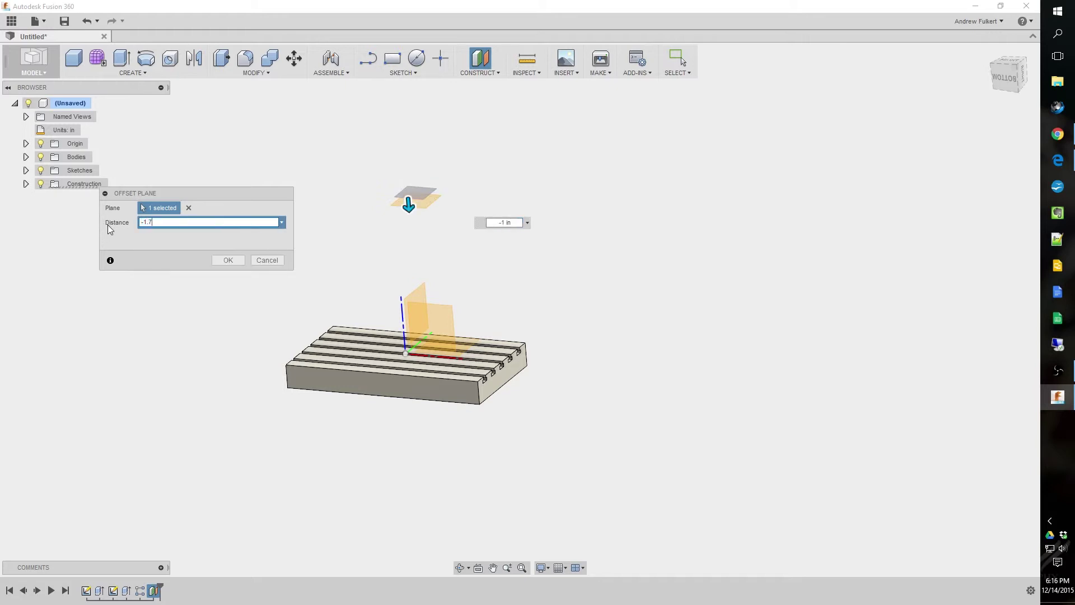
{"action": "key", "text": "BackSpace"}
{"action": "key", "text": "BackSpace"}
{"action": "type", "text": "5"}
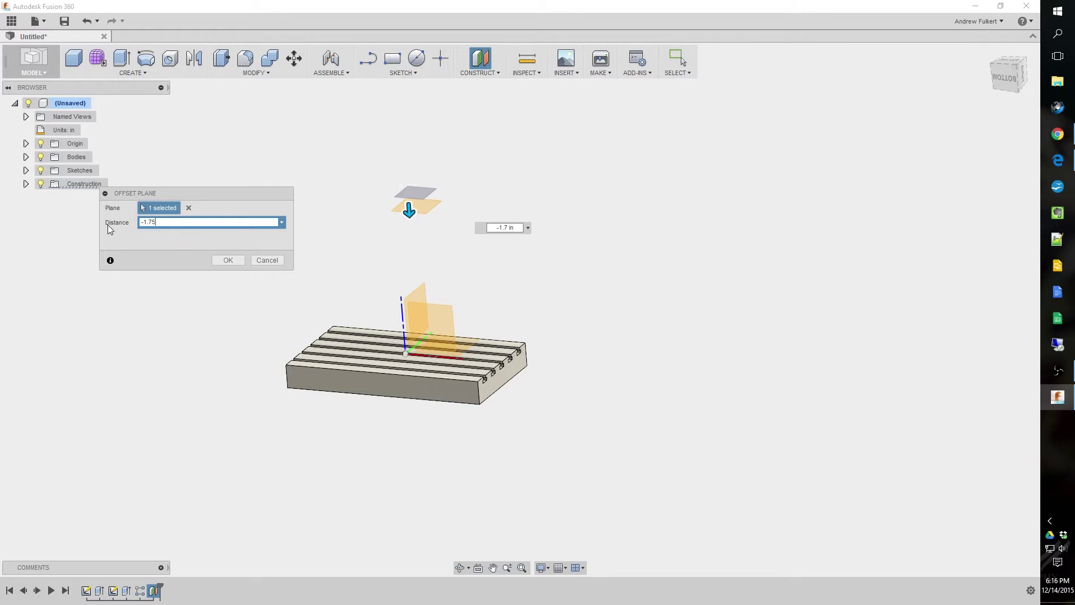
{"action": "left_click", "coordinate": [219, 259]}
{"action": "middle_click_drag", "start_coordinate": [276, 237], "coordinate": [297, 249], "text": "shift"}
{"action": "middle_click_drag", "start_coordinate": [576, 339], "coordinate": [472, 302], "text": "shift"}
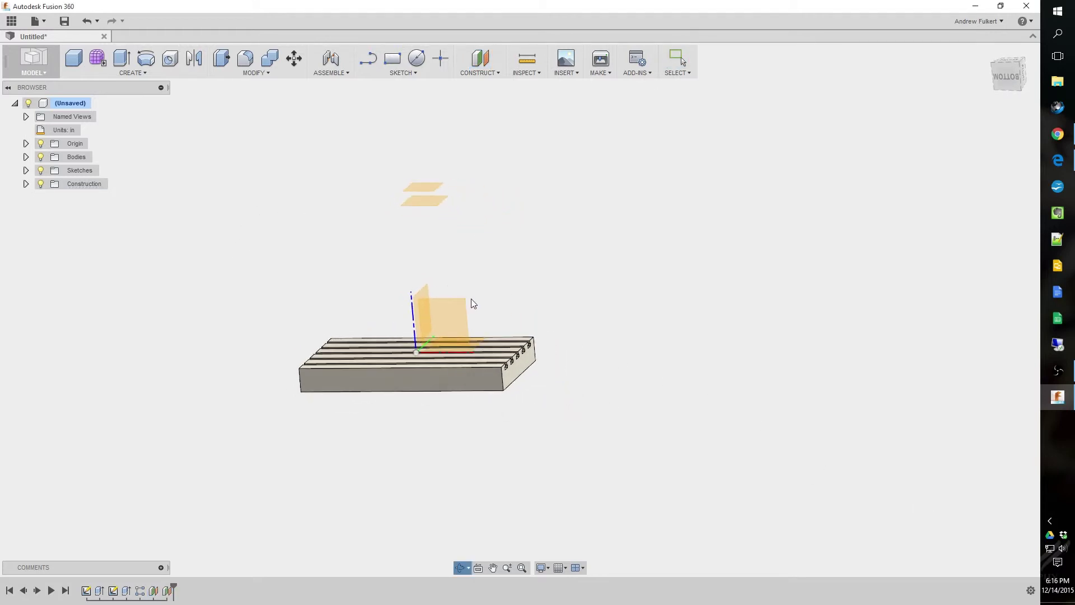
{"action": "middle_click_drag", "start_coordinate": [335, 327], "coordinate": [330, 304], "text": "shift"}
{"action": "scroll", "coordinate": [375, 283], "scroll_direction": "up", "scroll_amount": 4}
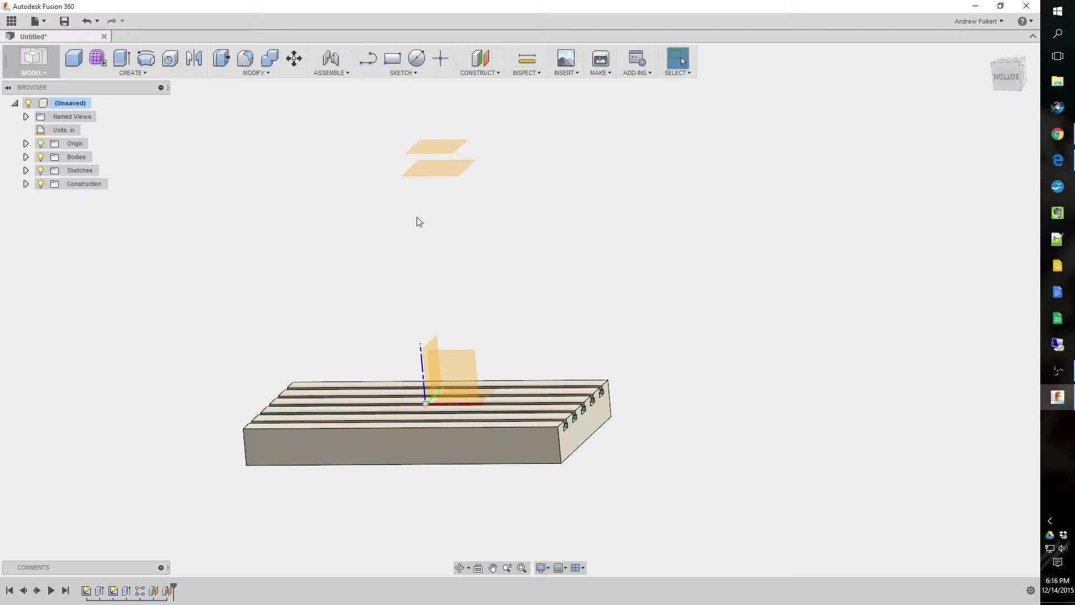
{"action": "key", "text": "i"}
{"action": "left_click", "coordinate": [442, 170]}
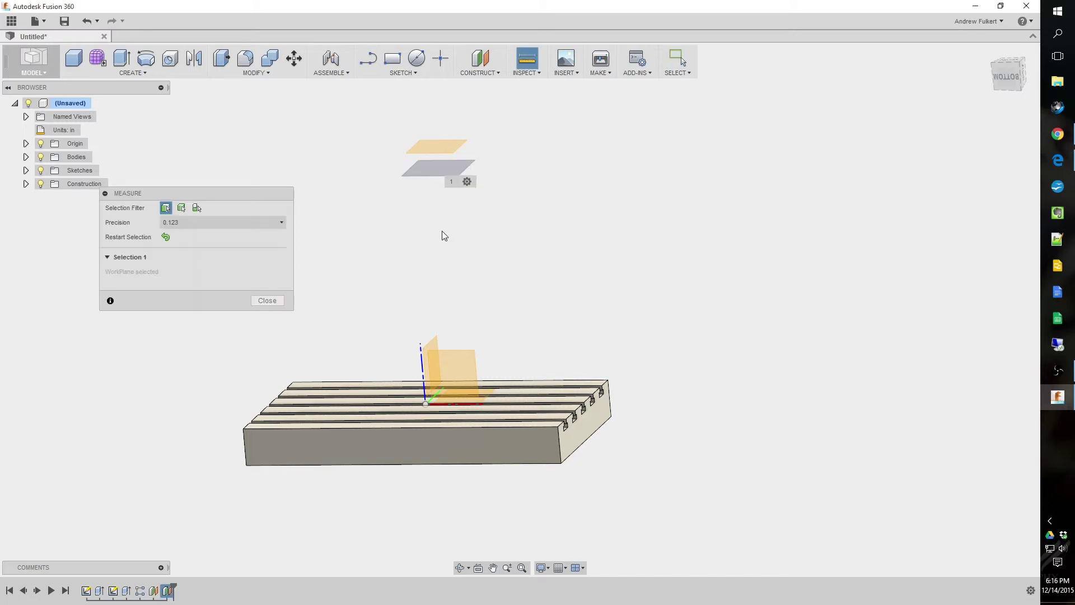
{"action": "middle_click_drag", "start_coordinate": [448, 318], "coordinate": [495, 419], "text": "shift"}
{"action": "left_click", "coordinate": [483, 420]}
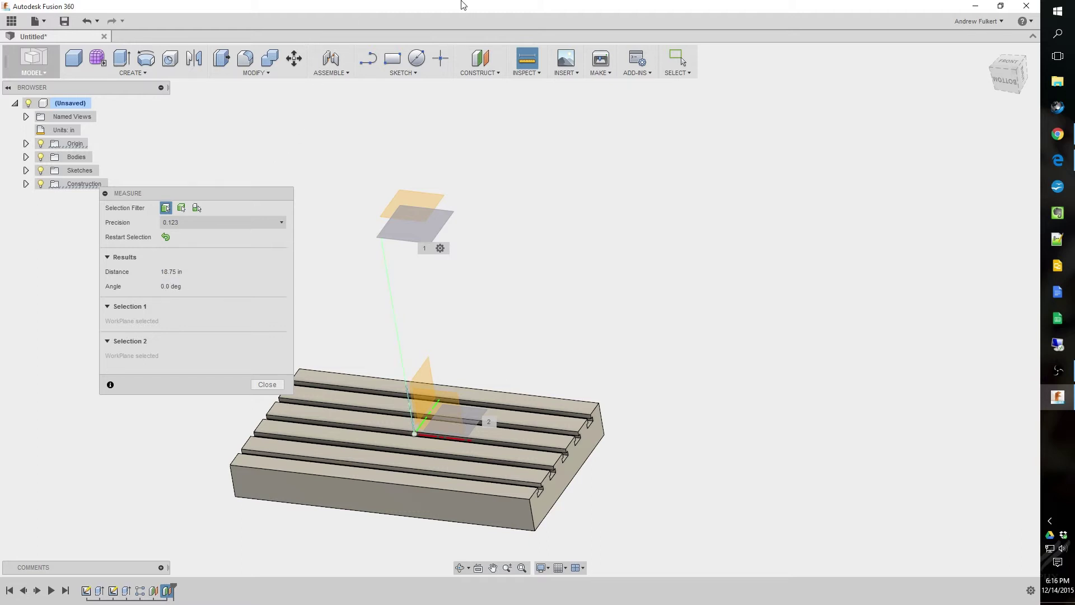
{"action": "left_click", "coordinate": [268, 384]}
{"action": "middle_click_drag", "start_coordinate": [343, 273], "coordinate": [302, 187], "text": "shift"}
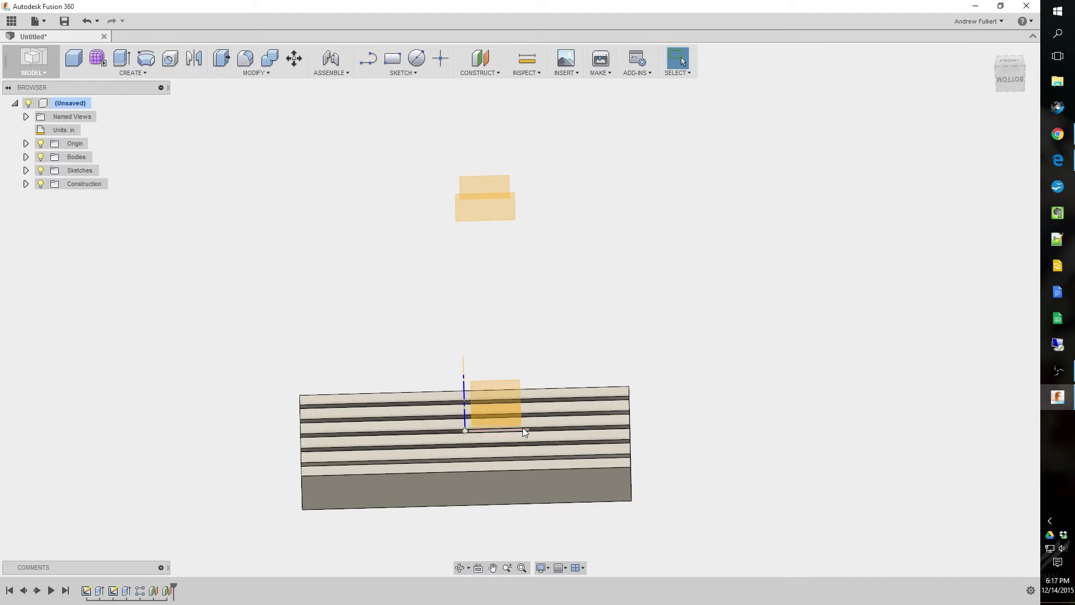
{"action": "middle_click_drag", "start_coordinate": [492, 315], "coordinate": [422, 288], "text": "shift"}
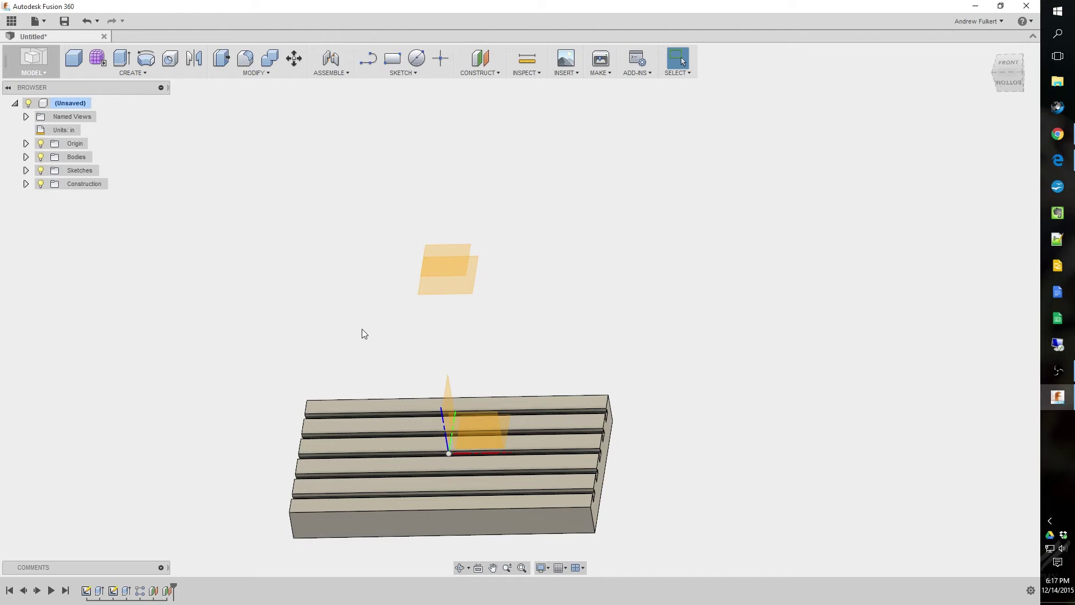
{"action": "middle_click_drag", "start_coordinate": [414, 348], "coordinate": [524, 360], "text": "shift"}
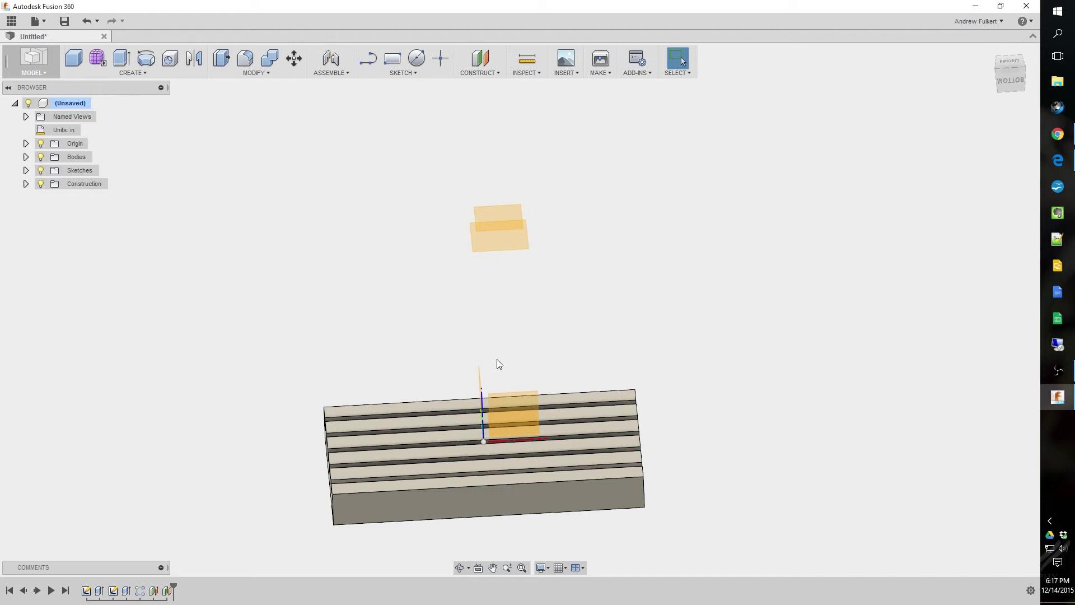
{"action": "scroll", "coordinate": [442, 384], "scroll_direction": "down", "scroll_amount": 2}
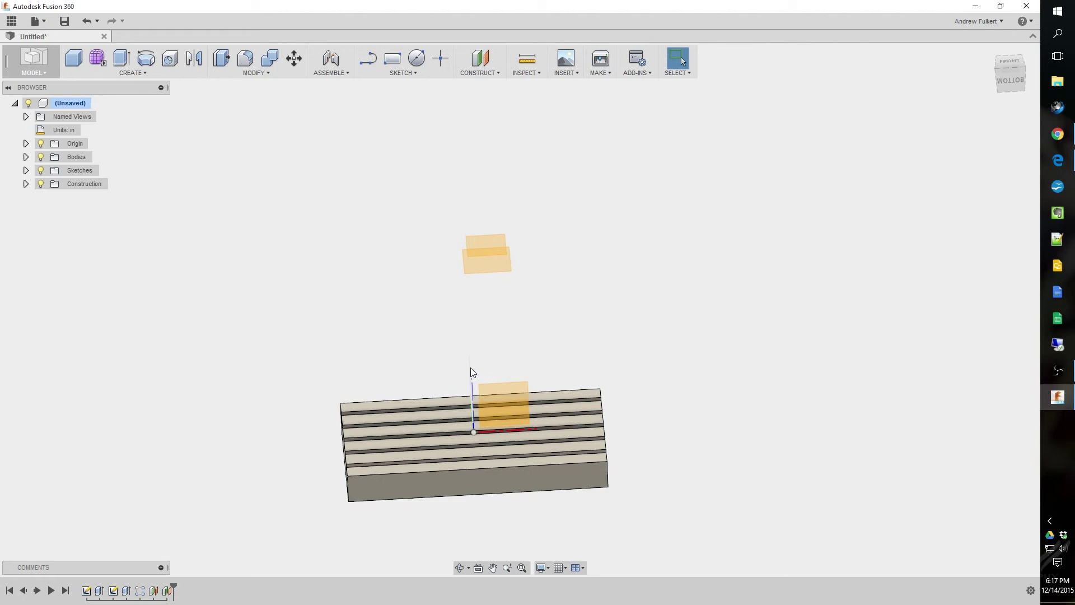
{"action": "middle_click_drag", "start_coordinate": [300, 120], "coordinate": [230, 150], "text": "shift"}
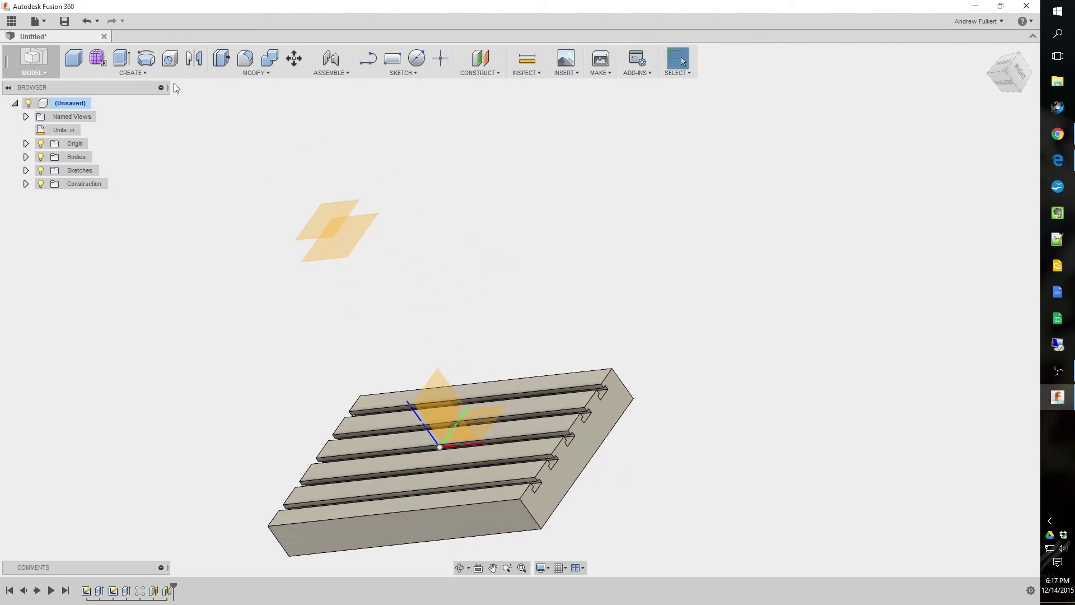
Save the design as FX101 in CHIEF MACHINING > FIXTURING, adapting the FX100 name
{"action": "key", "text": "ctrl+s"}
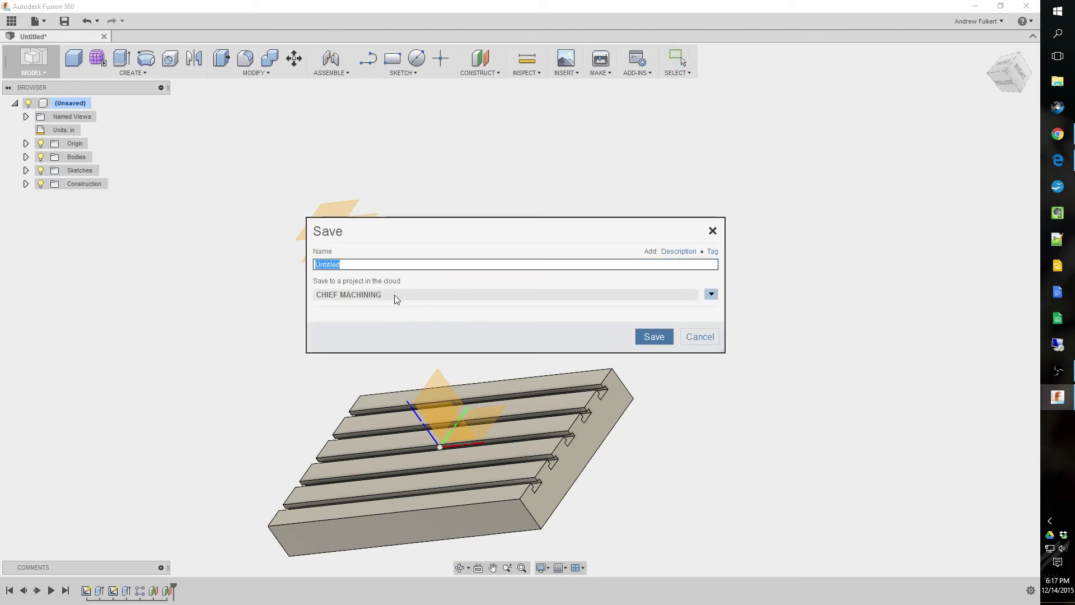
{"action": "left_click", "coordinate": [711, 294]}
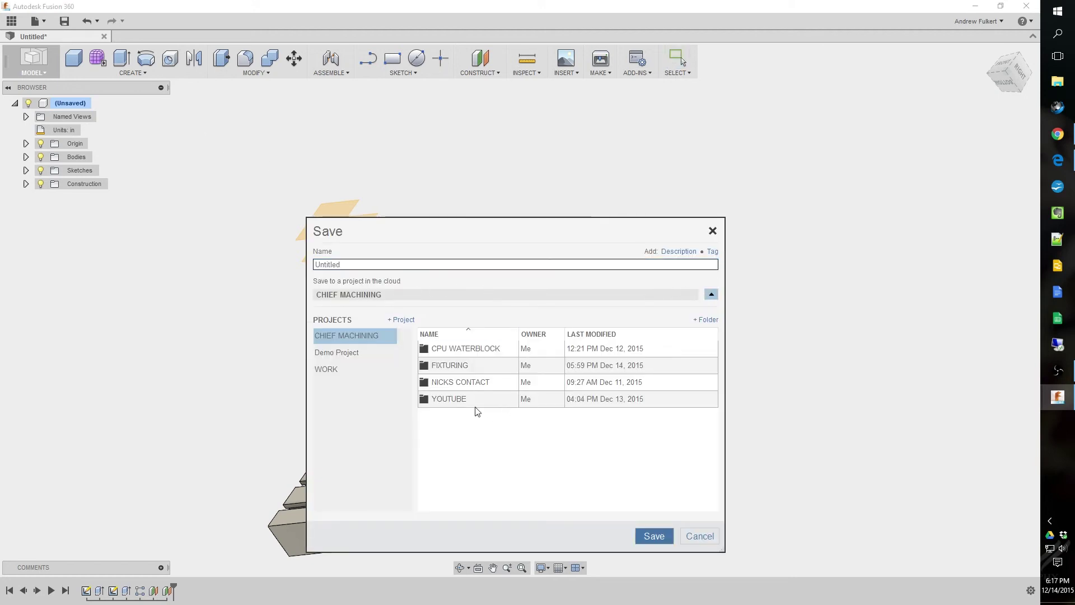
{"action": "left_click", "coordinate": [437, 365]}
{"action": "double_click", "coordinate": [436, 364]}
{"action": "left_click", "coordinate": [437, 361]}
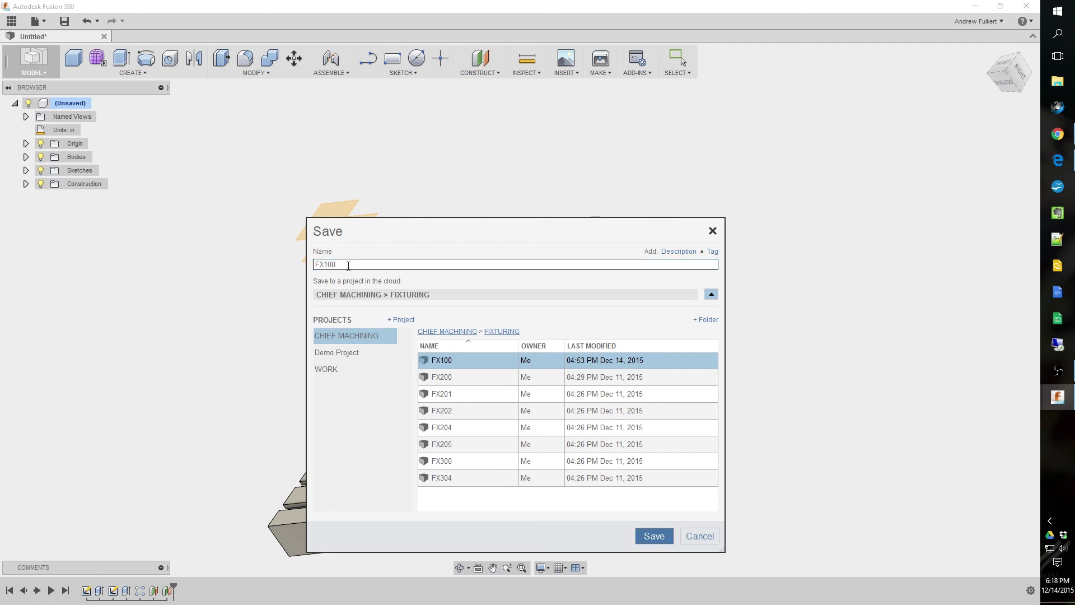
{"action": "key", "text": "BackSpace"}
{"action": "type", "text": "1"}
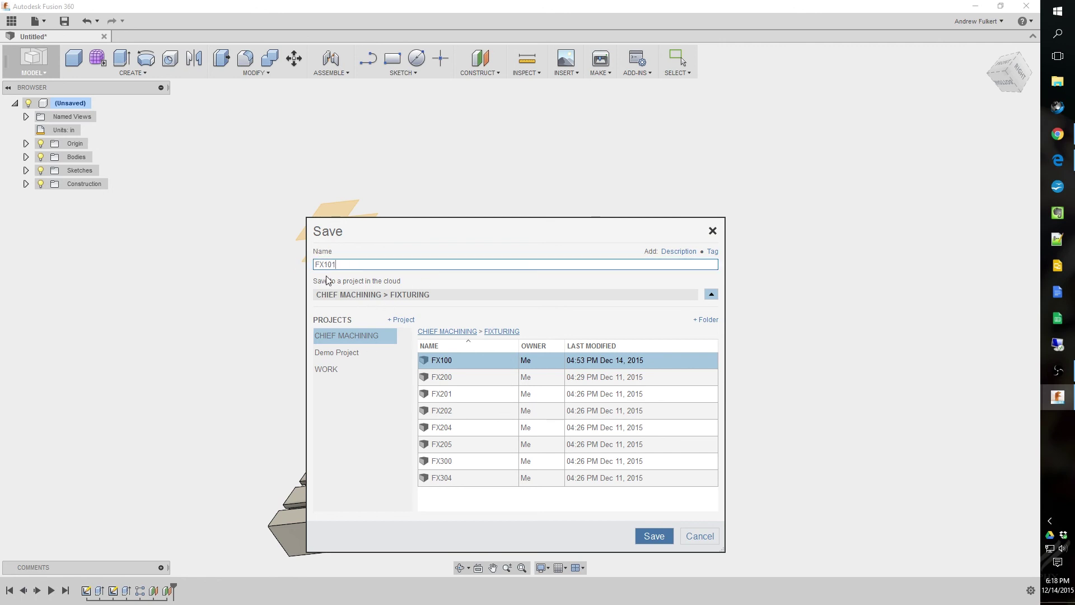
{"action": "left_click", "coordinate": [655, 538]}
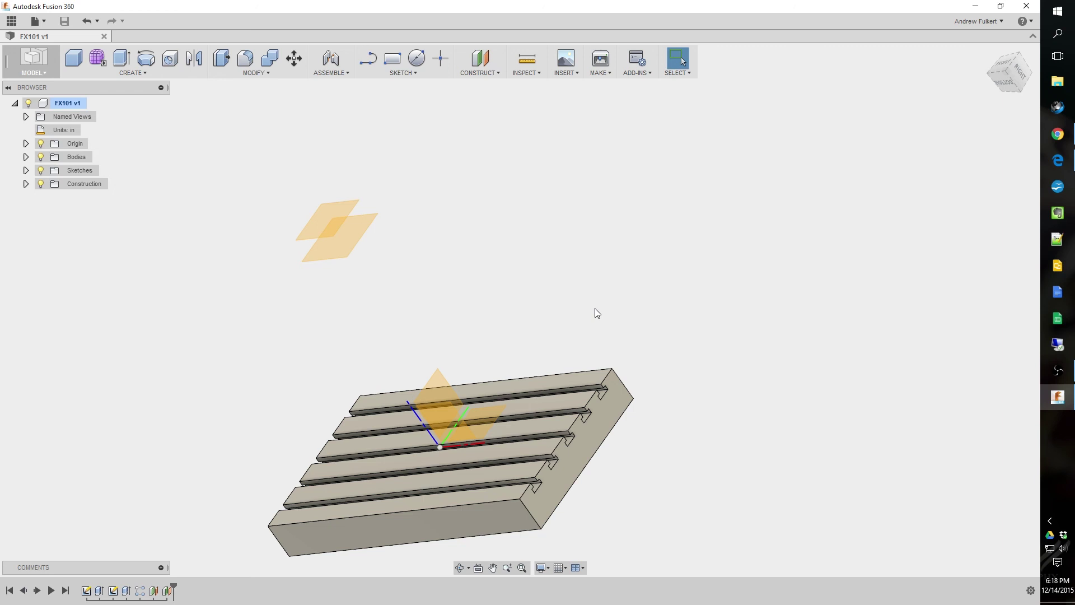
{"action": "middle_click_drag", "start_coordinate": [595, 311], "coordinate": [1044, 451], "text": "shift"}
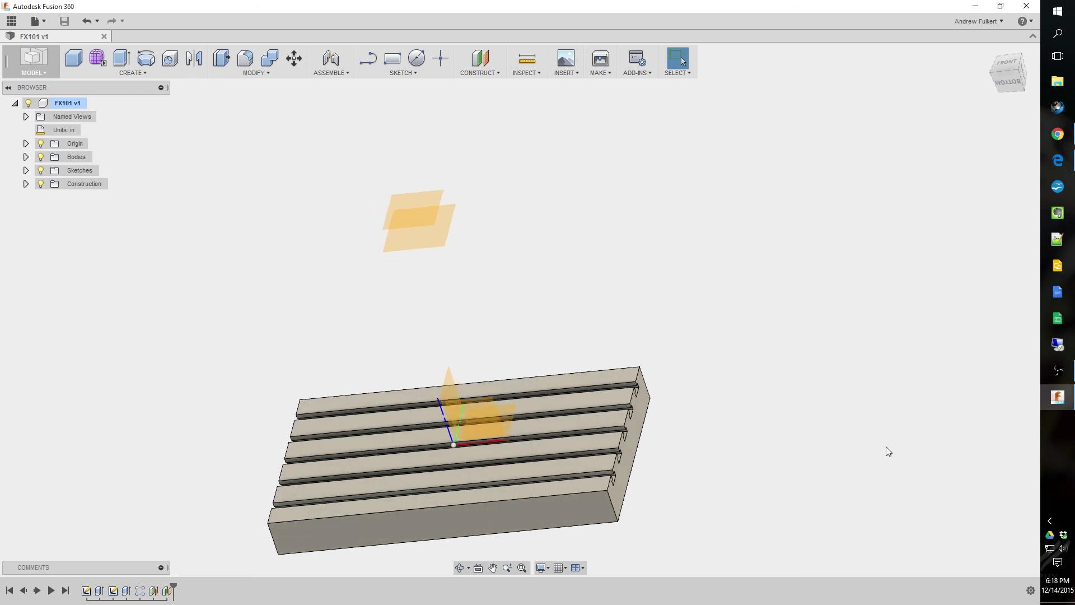